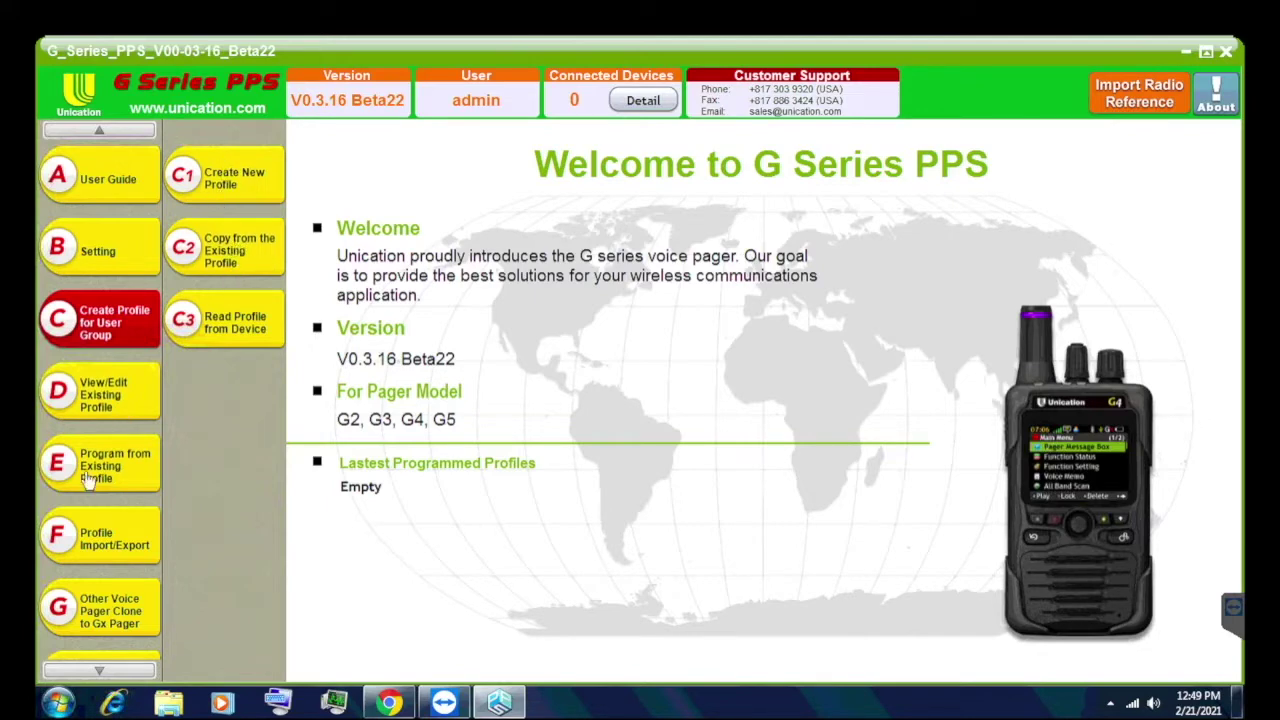
Create a new user group profile for model number G4B66TT-SXXXEN1401UNI and confirm the model choice.
{"action": "left_click", "coordinate": [105, 395]}
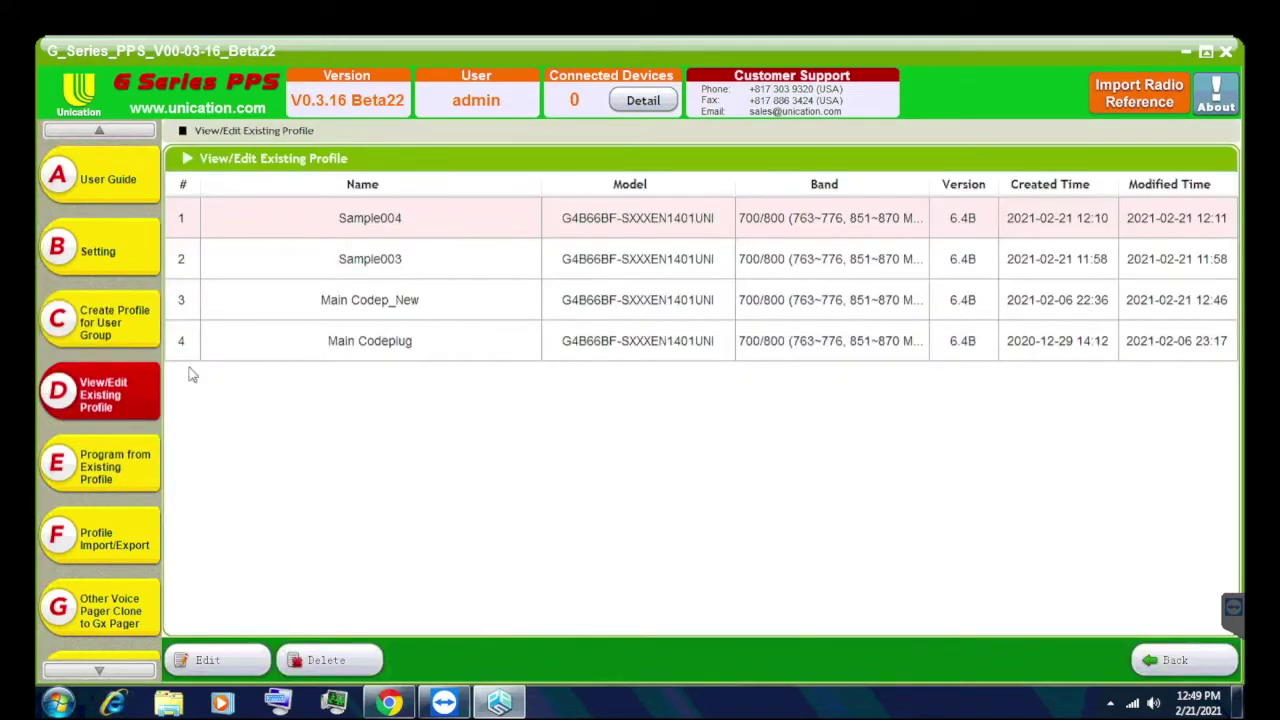
{"action": "left_click", "coordinate": [88, 316]}
{"action": "left_click", "coordinate": [230, 192]}
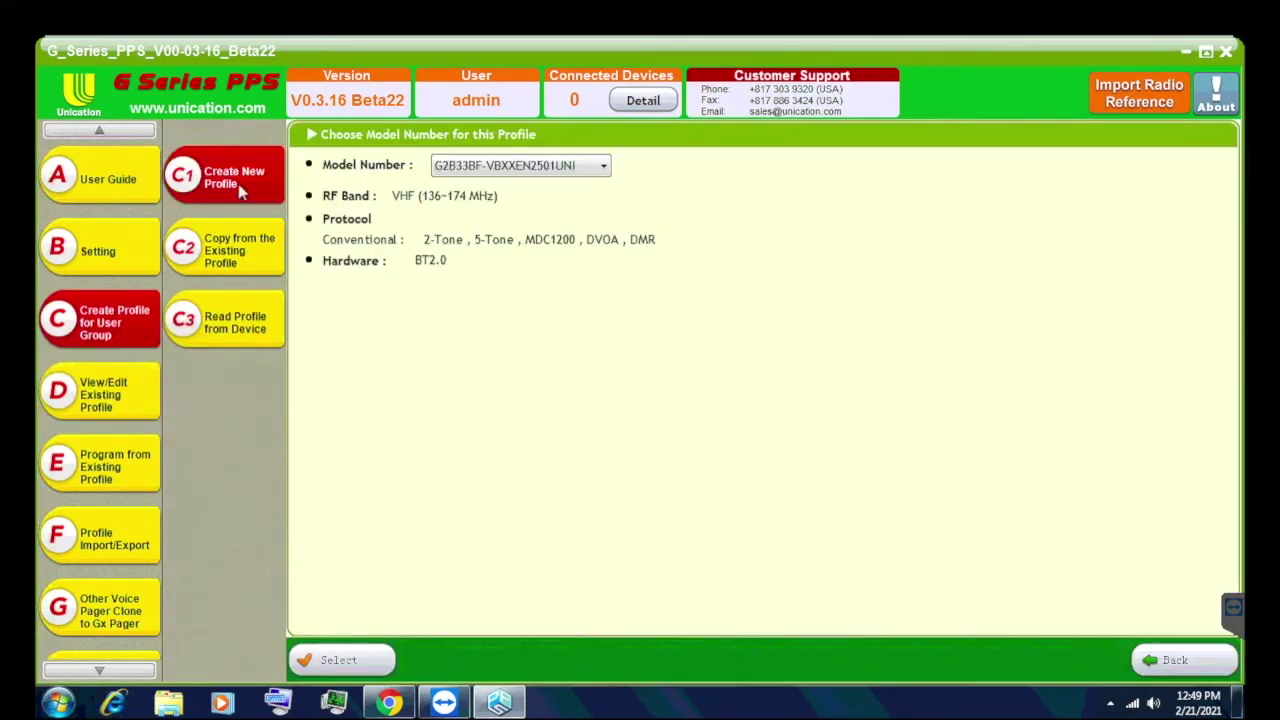
{"action": "left_click", "coordinate": [558, 168]}
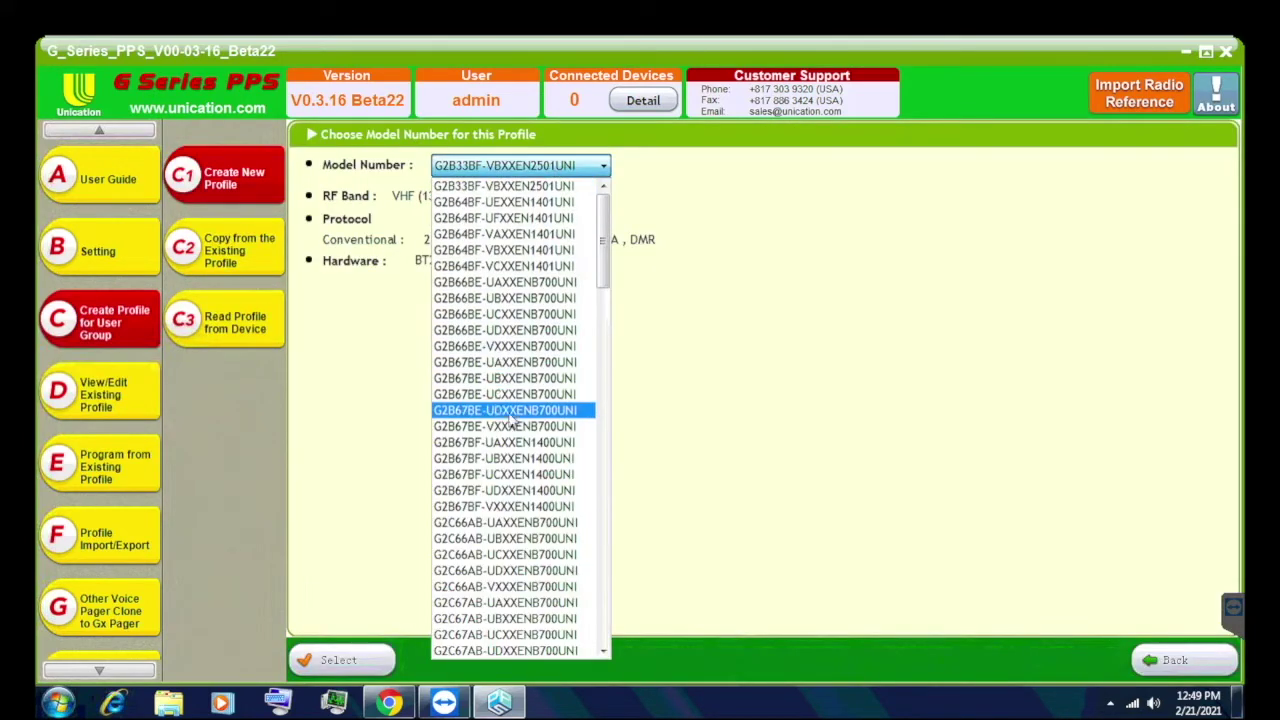
{"action": "scroll", "coordinate": [520, 552], "scroll_direction": "down", "scroll_amount": 6}
{"action": "scroll", "coordinate": [520, 552], "scroll_direction": "down", "scroll_amount": 9}
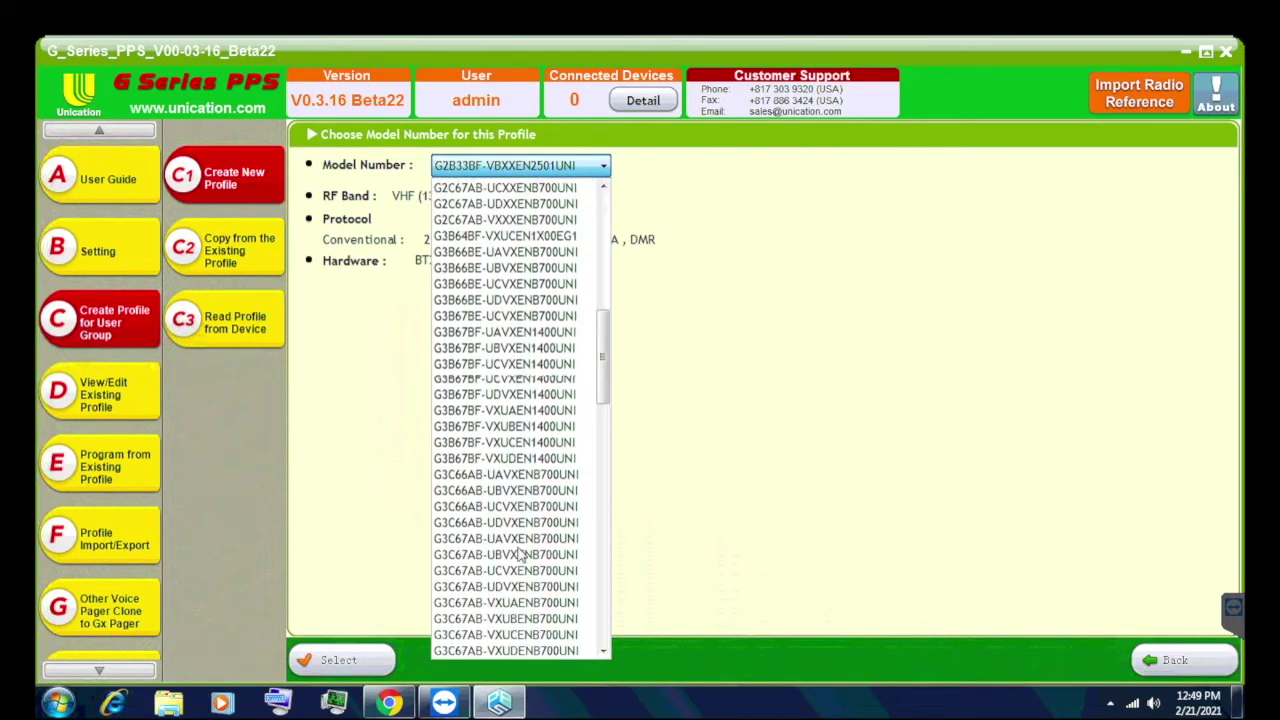
{"action": "left_click", "coordinate": [500, 381]}
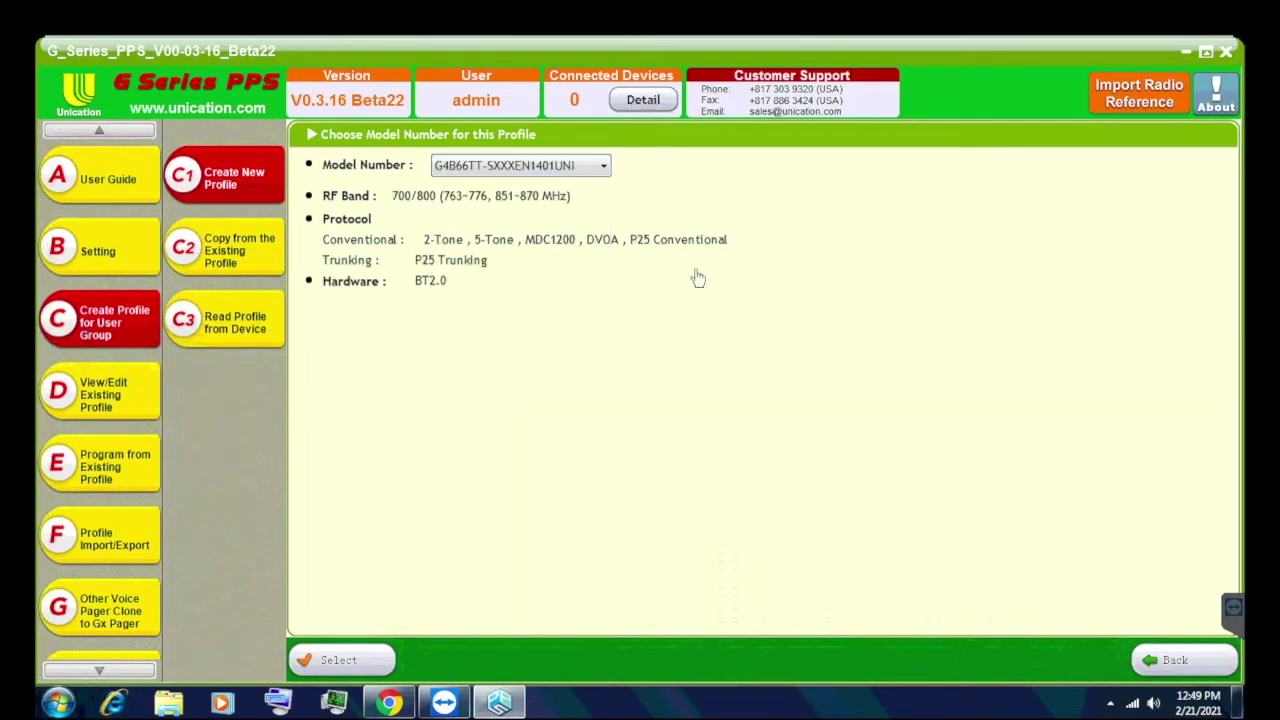
{"action": "left_click", "coordinate": [302, 655]}
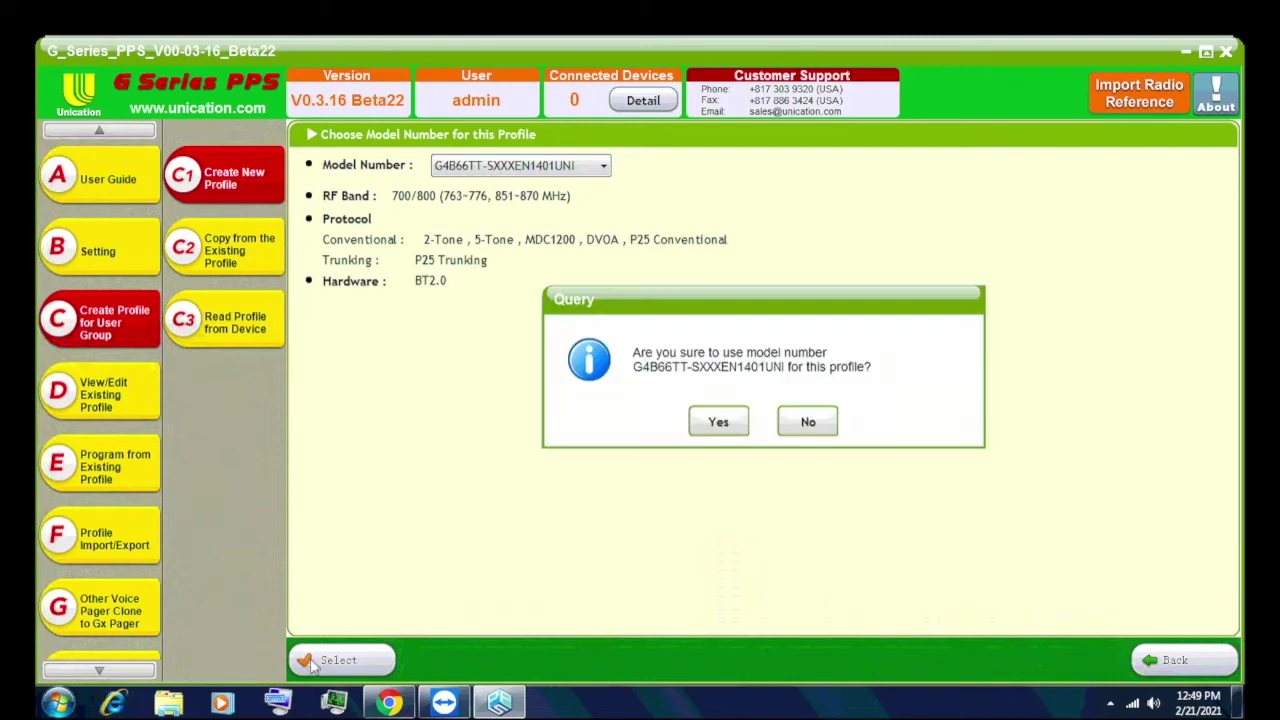
{"action": "left_click", "coordinate": [740, 420]}
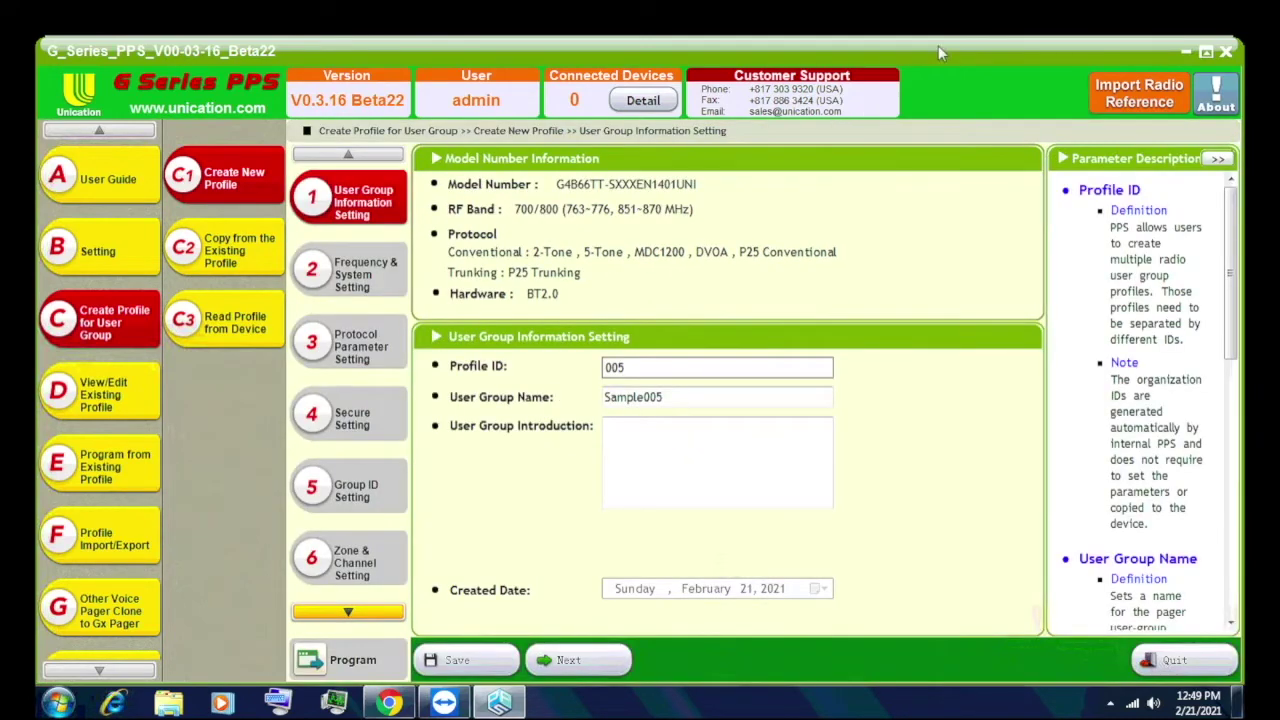
Try connecting to Radio Reference with the remembered login, and open the import window in offline mode, maximized.
{"action": "left_click", "coordinate": [1130, 102]}
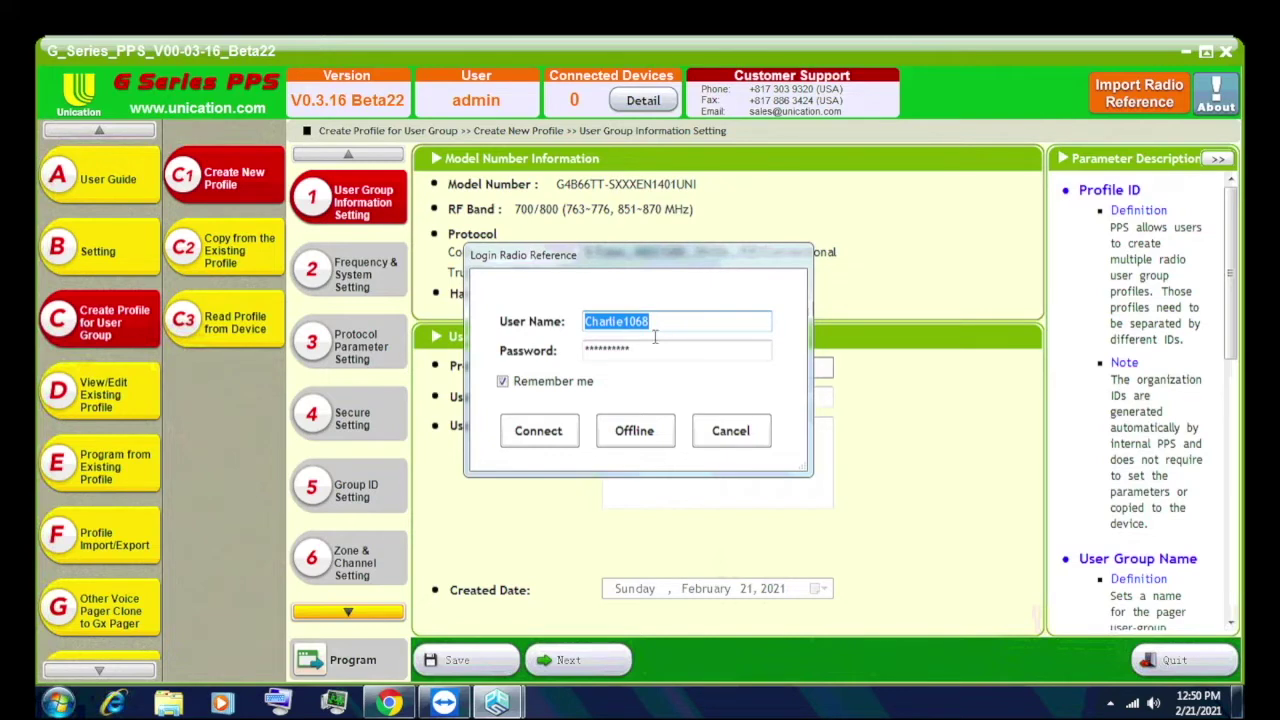
{"action": "left_click", "coordinate": [540, 432]}
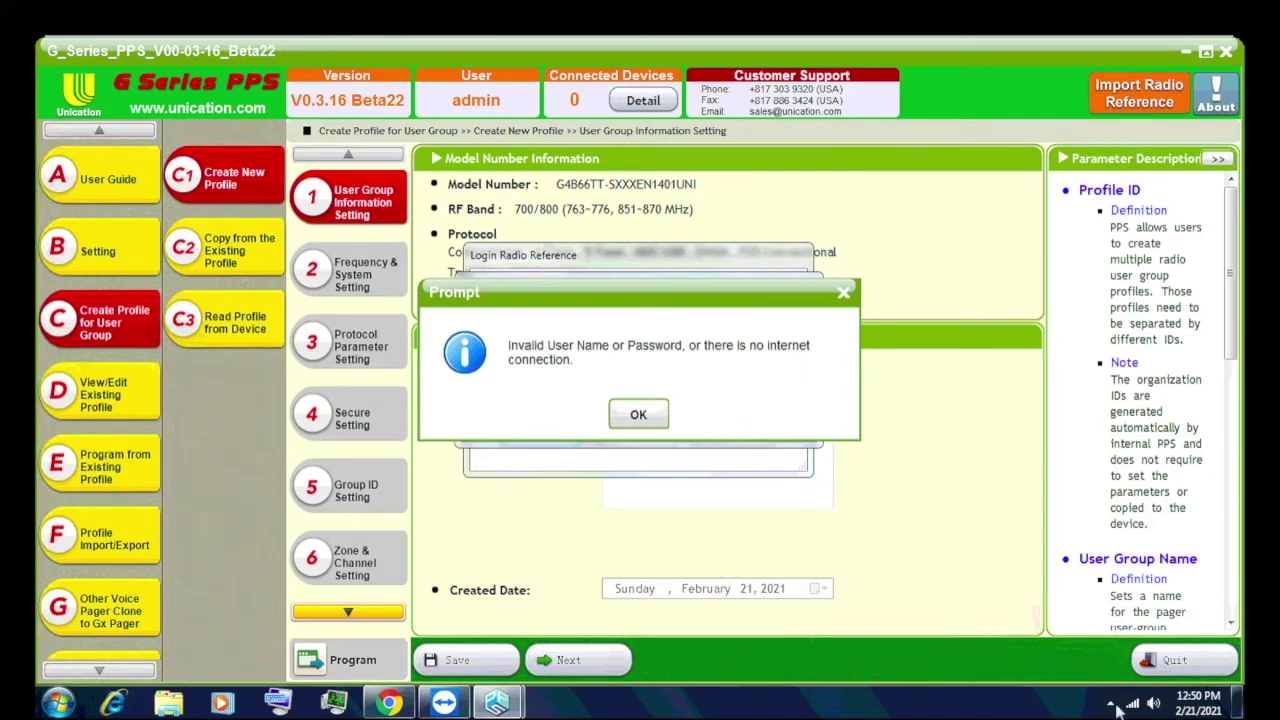
{"action": "mouse_move", "coordinate": [1135, 706]}
{"action": "left_click", "coordinate": [638, 413]}
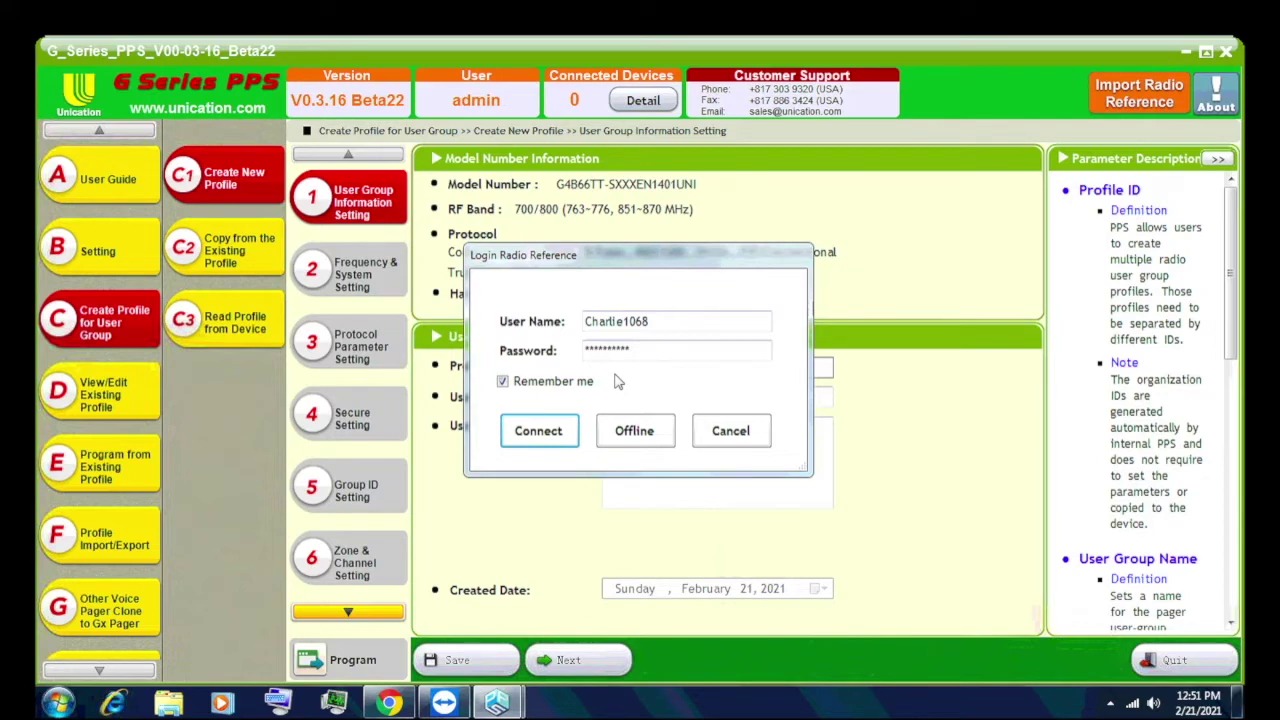
{"action": "left_click", "coordinate": [538, 430]}
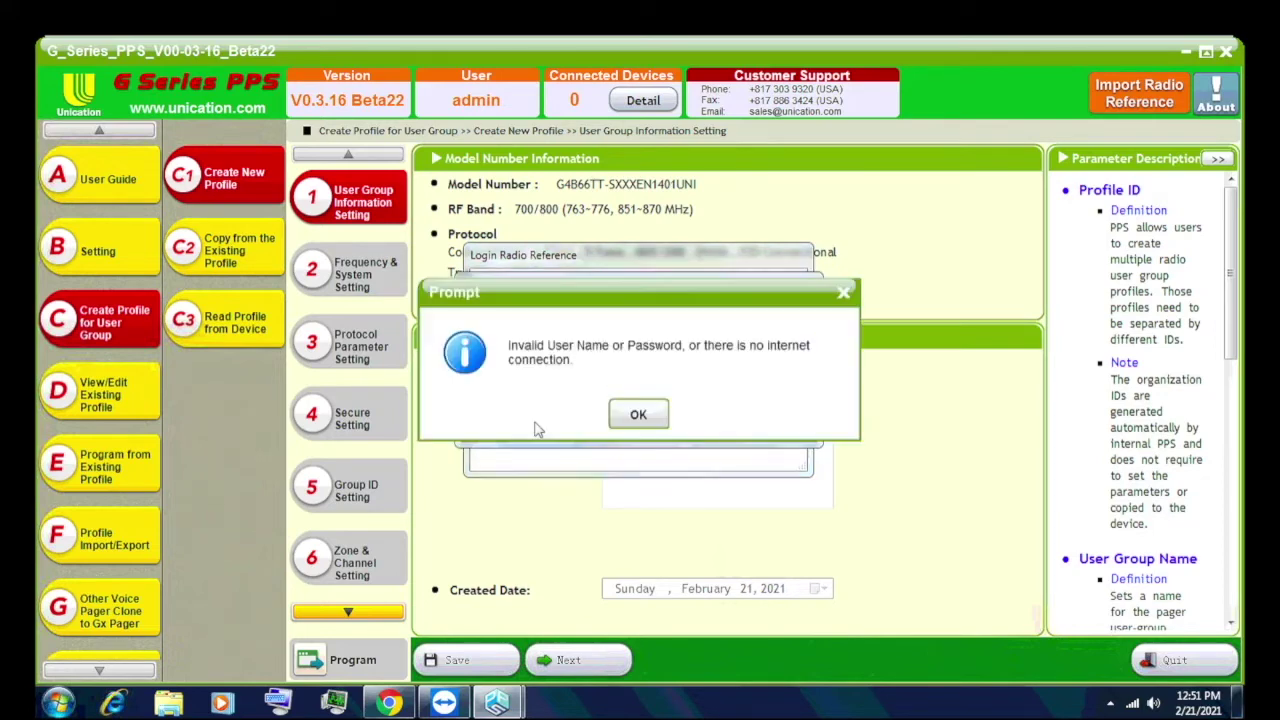
{"action": "left_click", "coordinate": [638, 414]}
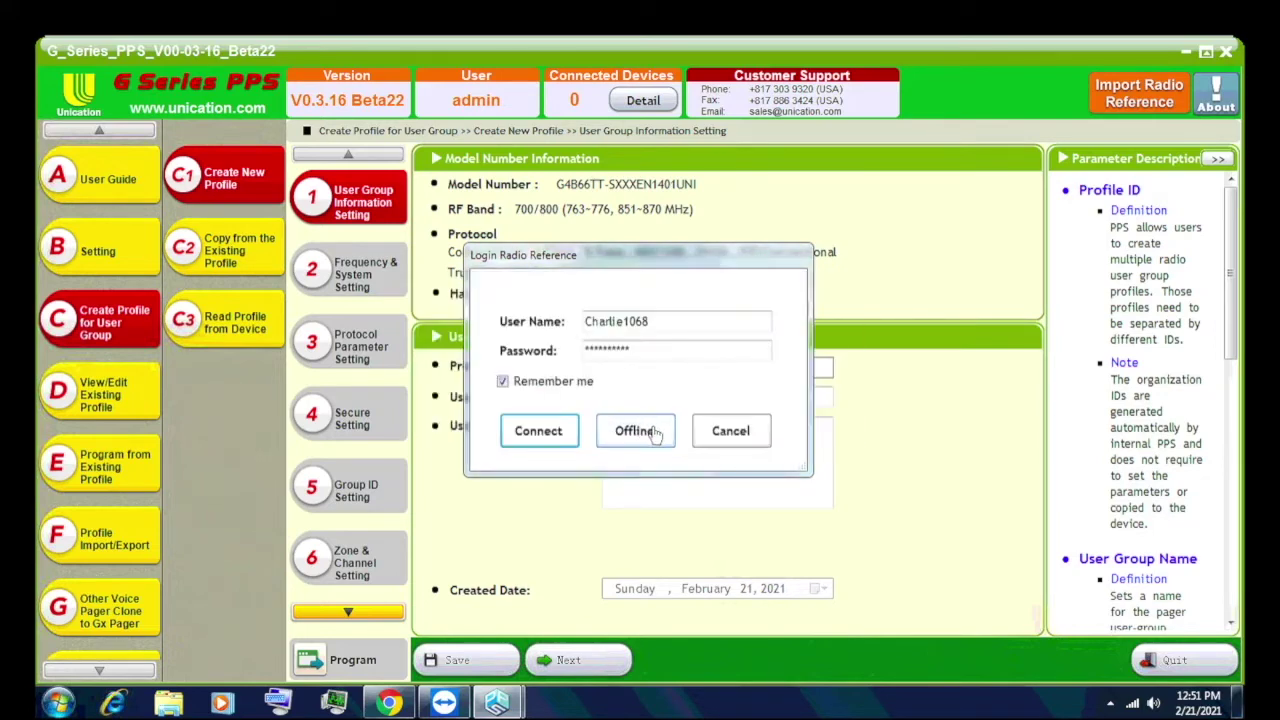
{"action": "left_click", "coordinate": [648, 430]}
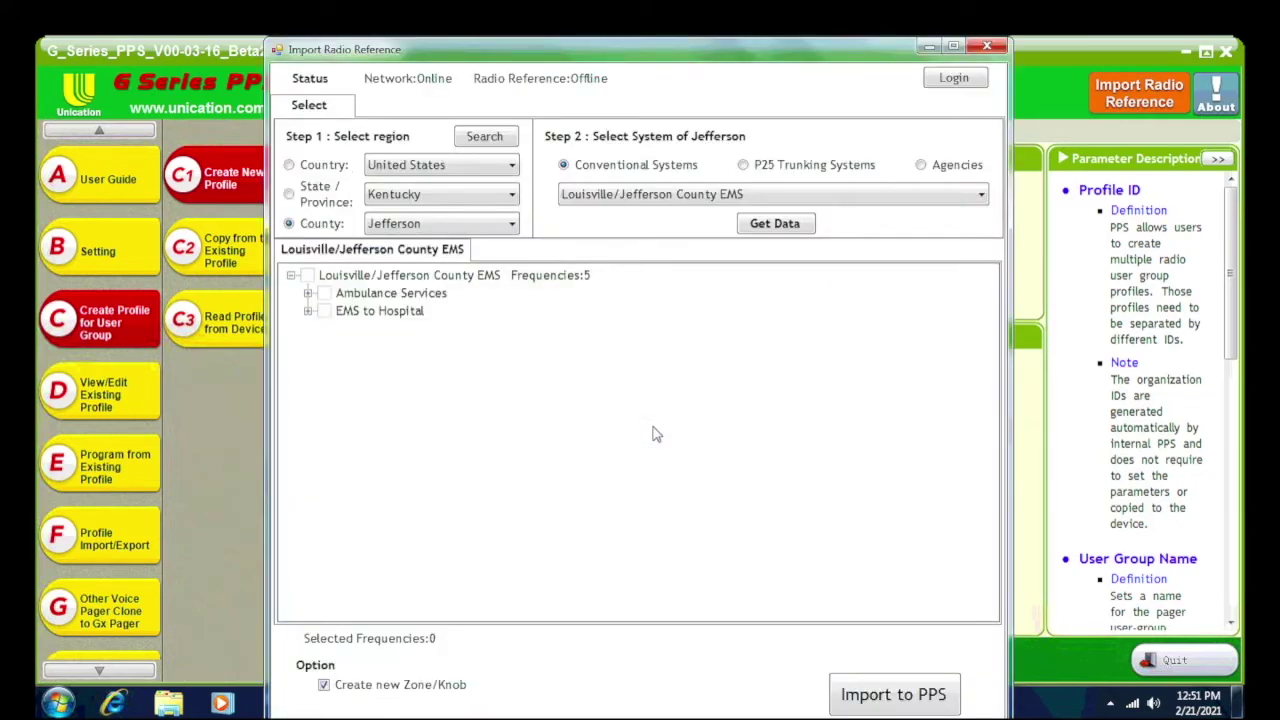
{"action": "left_click", "coordinate": [953, 46]}
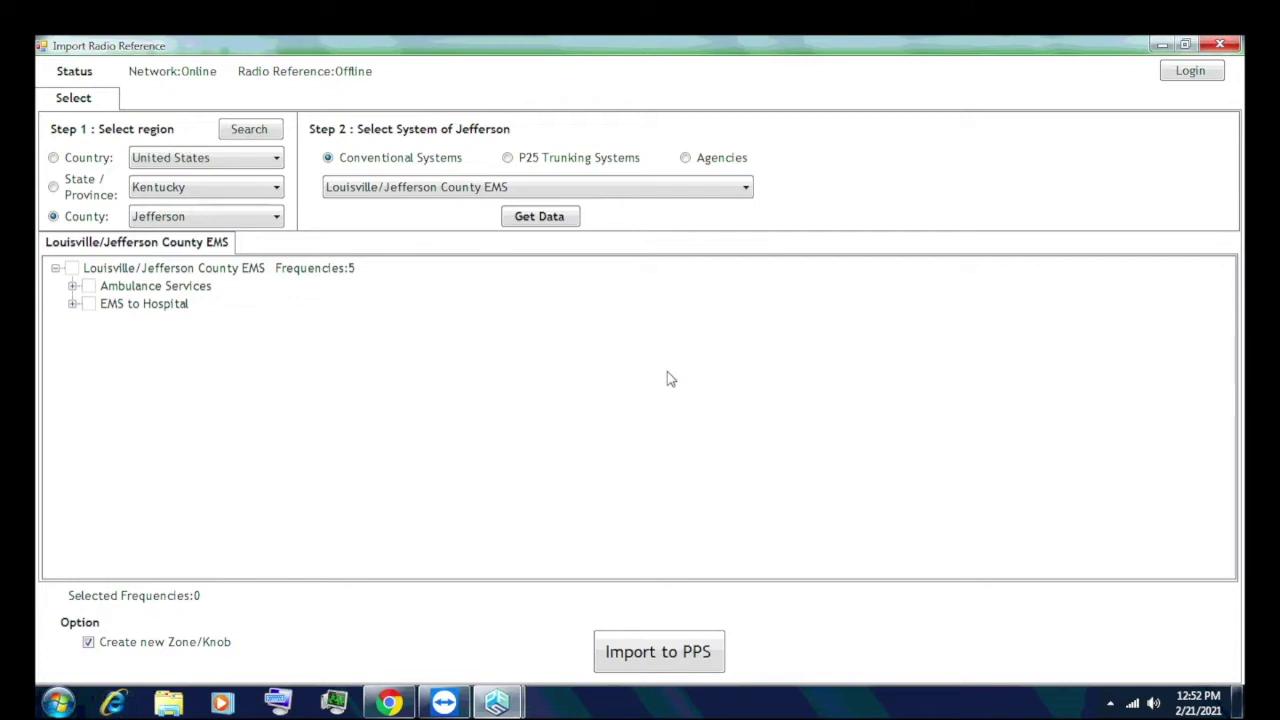
Choose United States, Kentucky and Jefferson County as the region for the Radio Reference import.
{"action": "left_click", "coordinate": [185, 157]}
{"action": "left_click", "coordinate": [188, 174]}
{"action": "left_click", "coordinate": [188, 193]}
{"action": "left_click", "coordinate": [186, 195]}
{"action": "left_click", "coordinate": [186, 188]}
{"action": "left_click", "coordinate": [172, 218]}
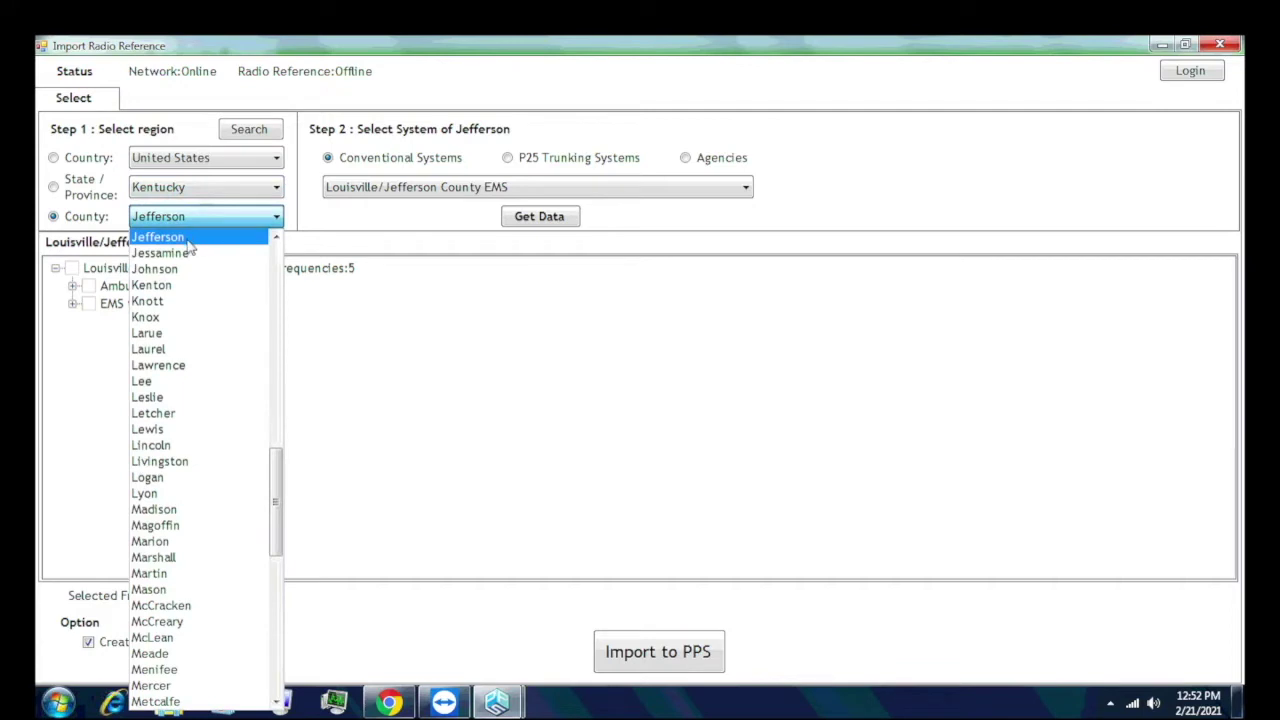
{"action": "left_click", "coordinate": [190, 240]}
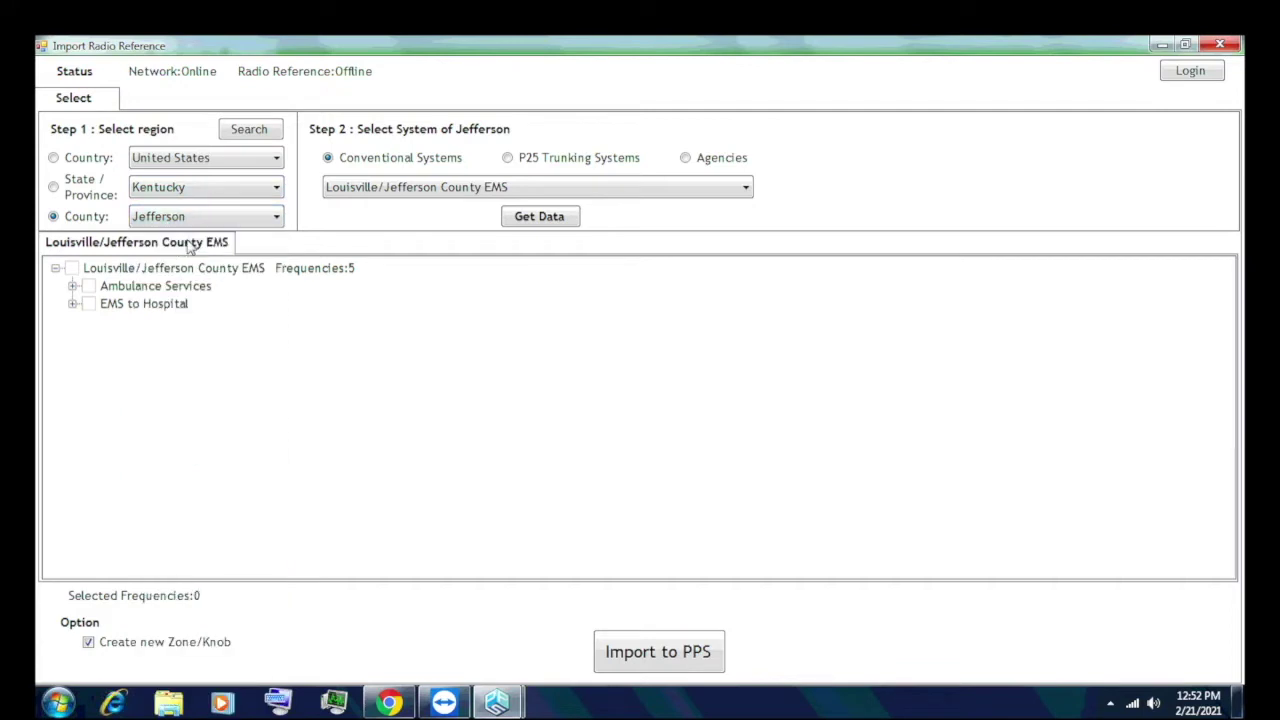
Examine the conventional systems offered for Jefferson and the Ambulance Services frequencies of Louisville/Jefferson County EMS.
{"action": "left_click", "coordinate": [430, 195]}
{"action": "left_click", "coordinate": [409, 194]}
{"action": "left_click", "coordinate": [420, 193]}
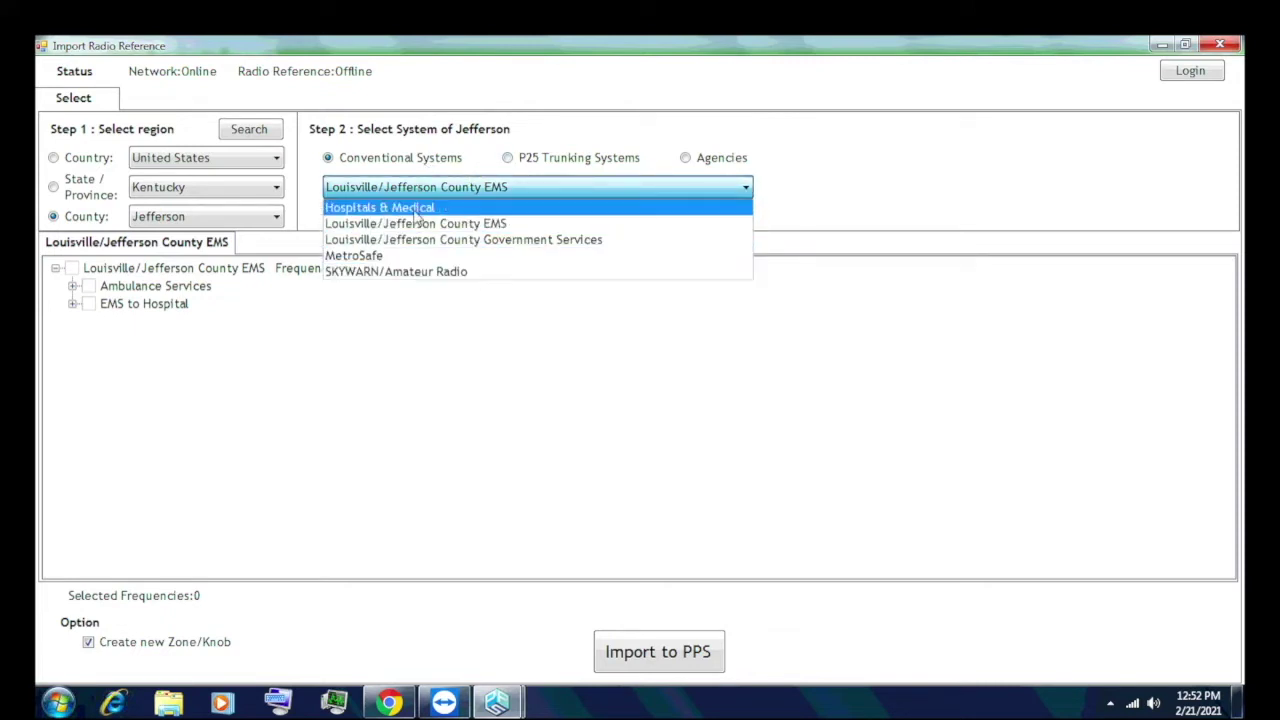
{"action": "left_click", "coordinate": [521, 163]}
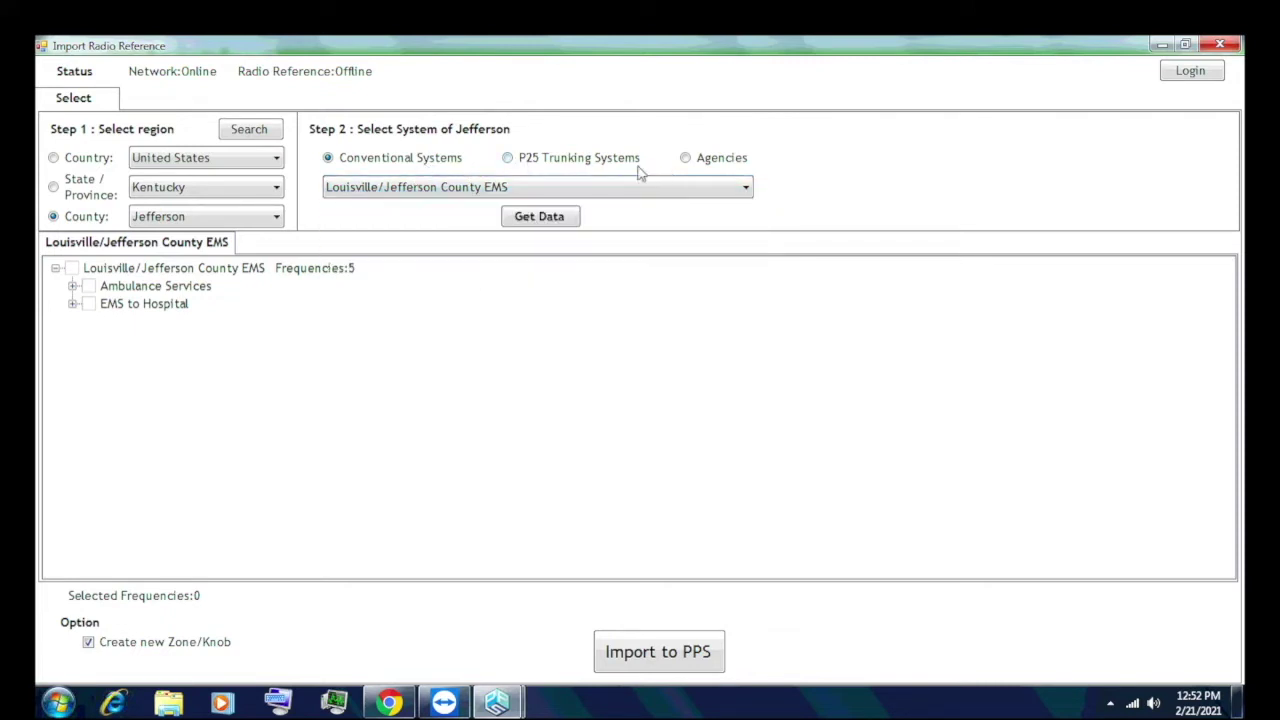
{"action": "left_click", "coordinate": [428, 188]}
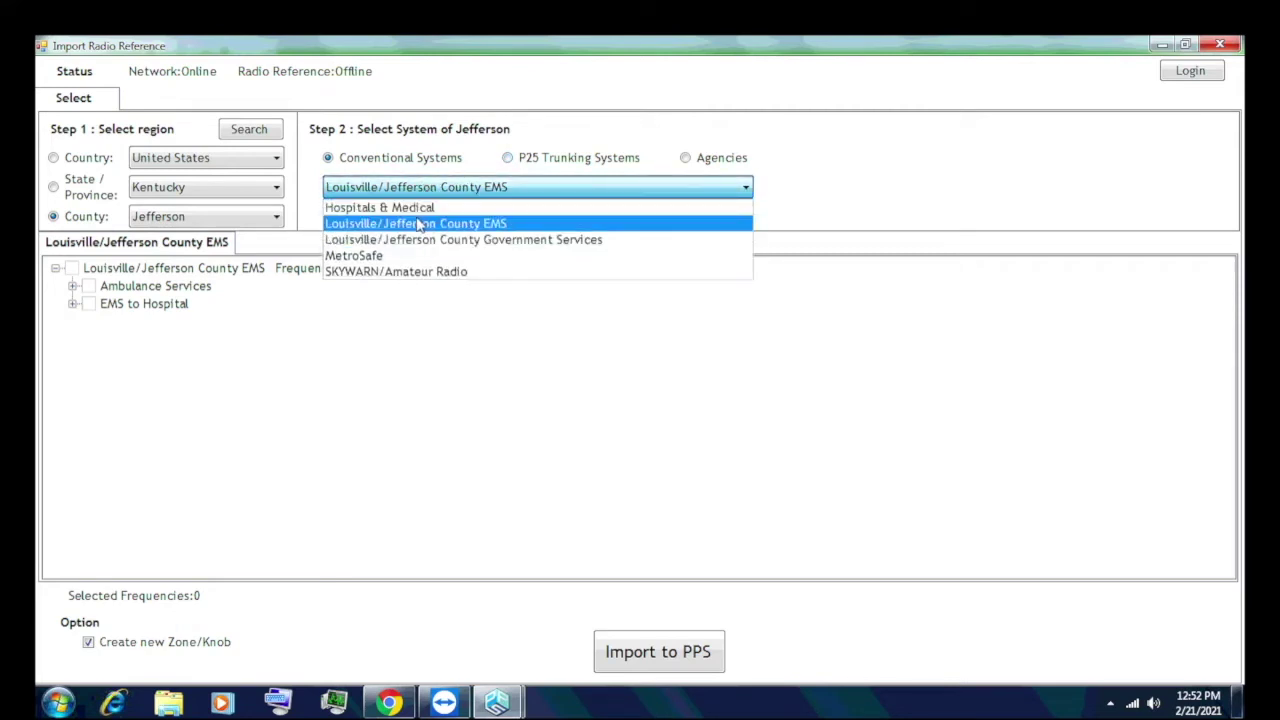
{"action": "left_click", "coordinate": [420, 224]}
{"action": "left_click", "coordinate": [72, 287]}
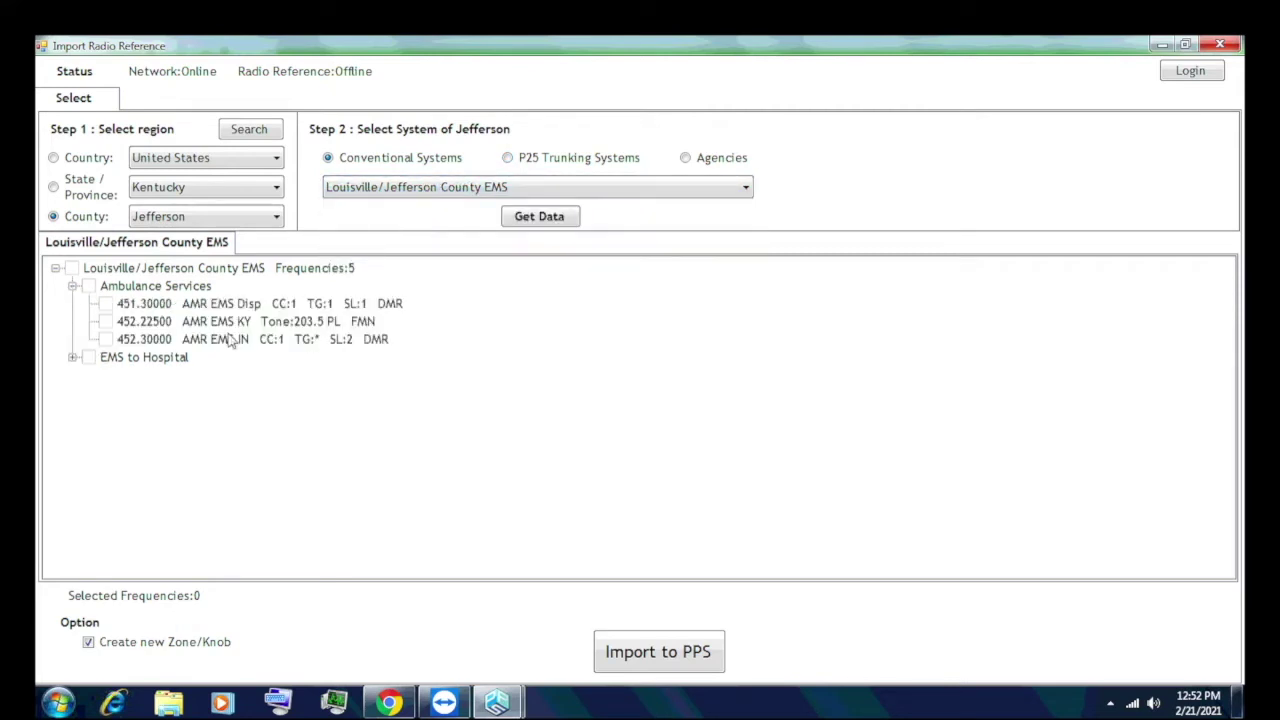
{"action": "left_click", "coordinate": [72, 287]}
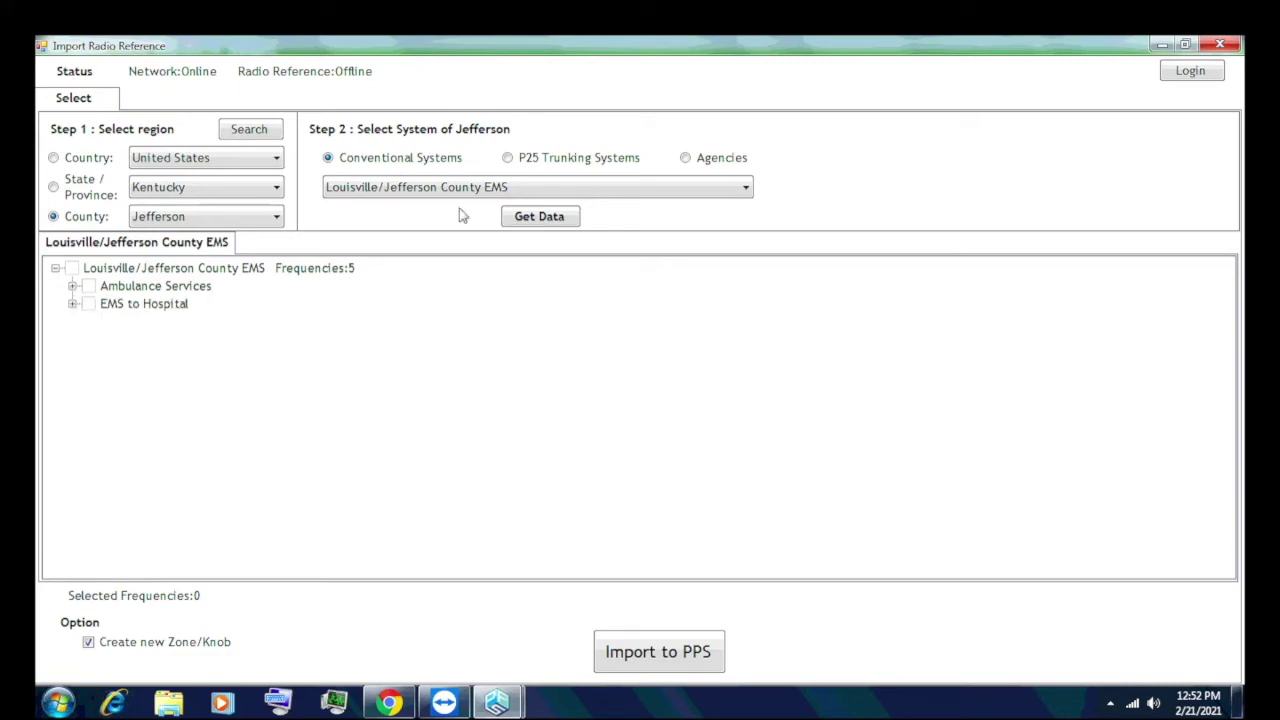
Get the data for the P25 trunking system Louisville Emergency Communications Network: MetroSafe.
{"action": "left_click", "coordinate": [517, 165]}
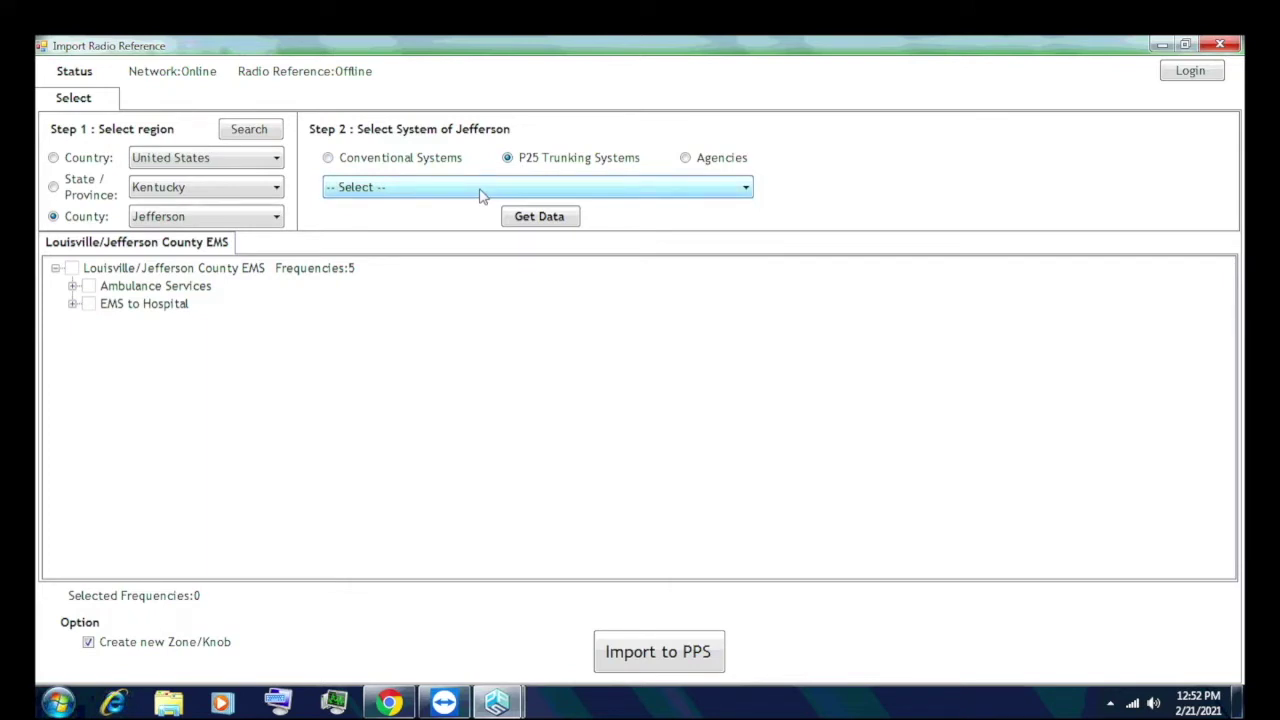
{"action": "left_click", "coordinate": [480, 190]}
{"action": "left_click", "coordinate": [472, 222]}
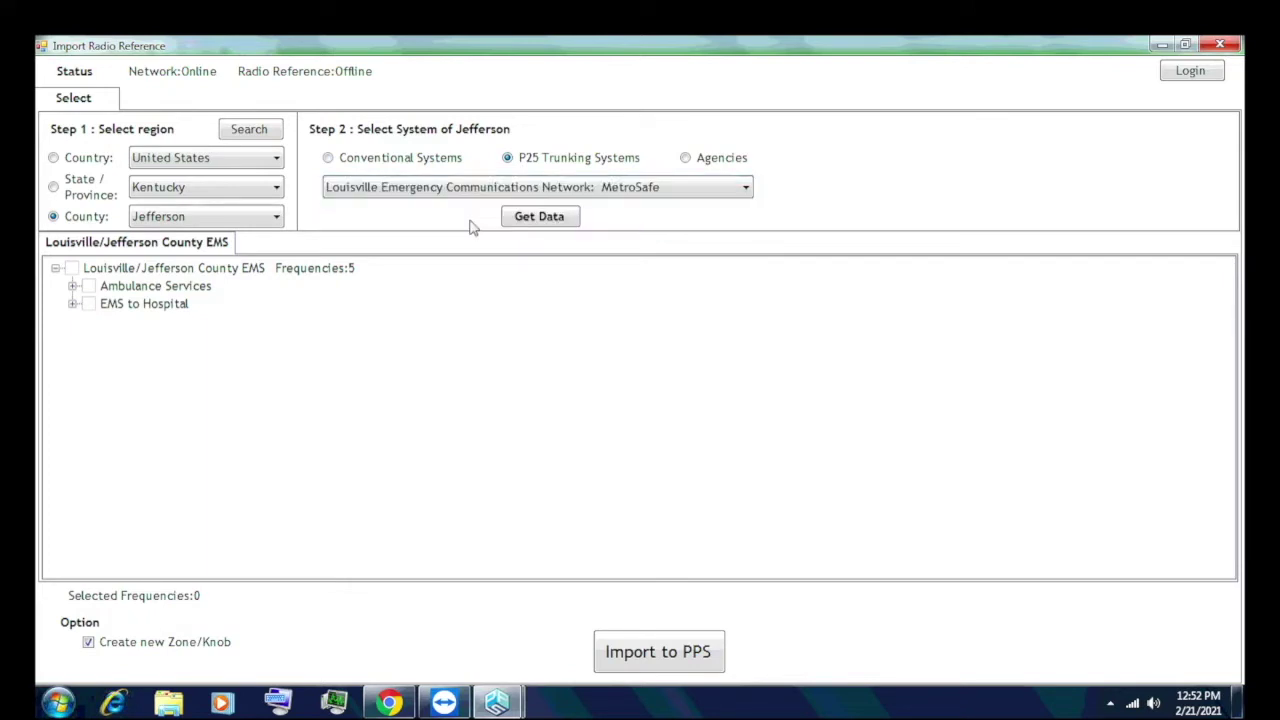
{"action": "left_click", "coordinate": [528, 219]}
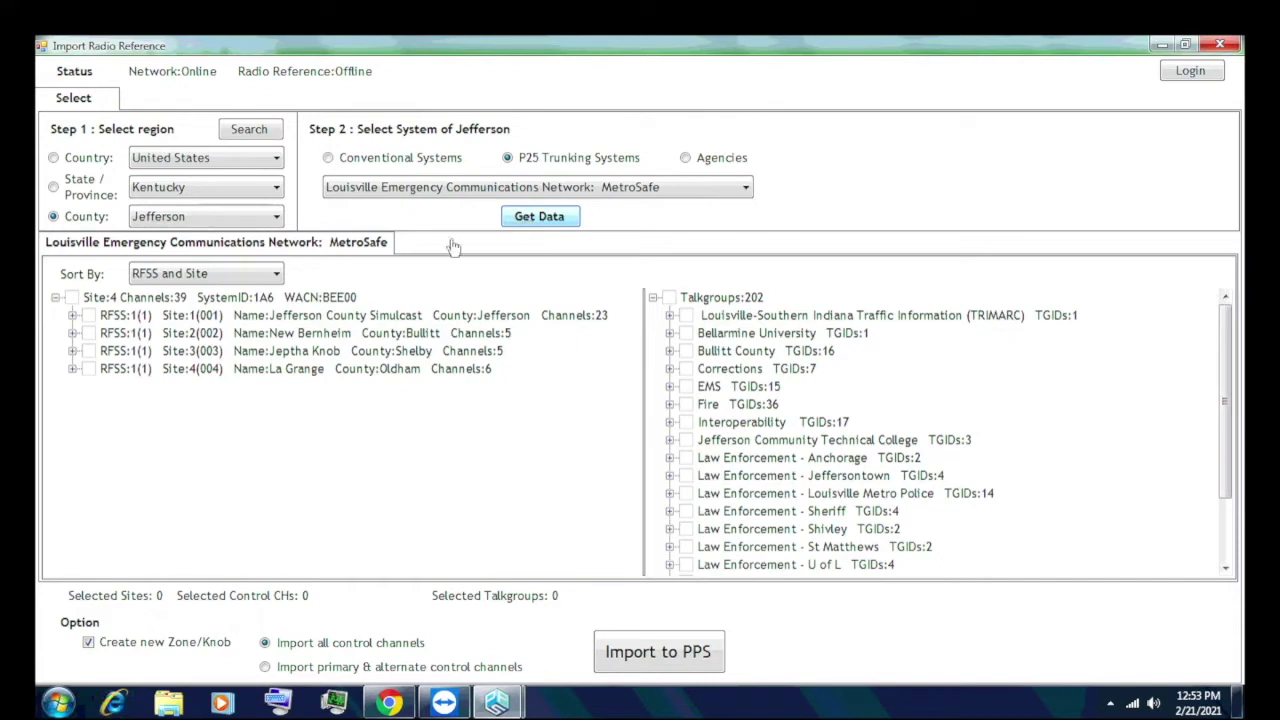
Mark all MetroSafe sites for import, review the EMS and U of L talkgroups, and mark all talkgroups too.
{"action": "left_click", "coordinate": [71, 297]}
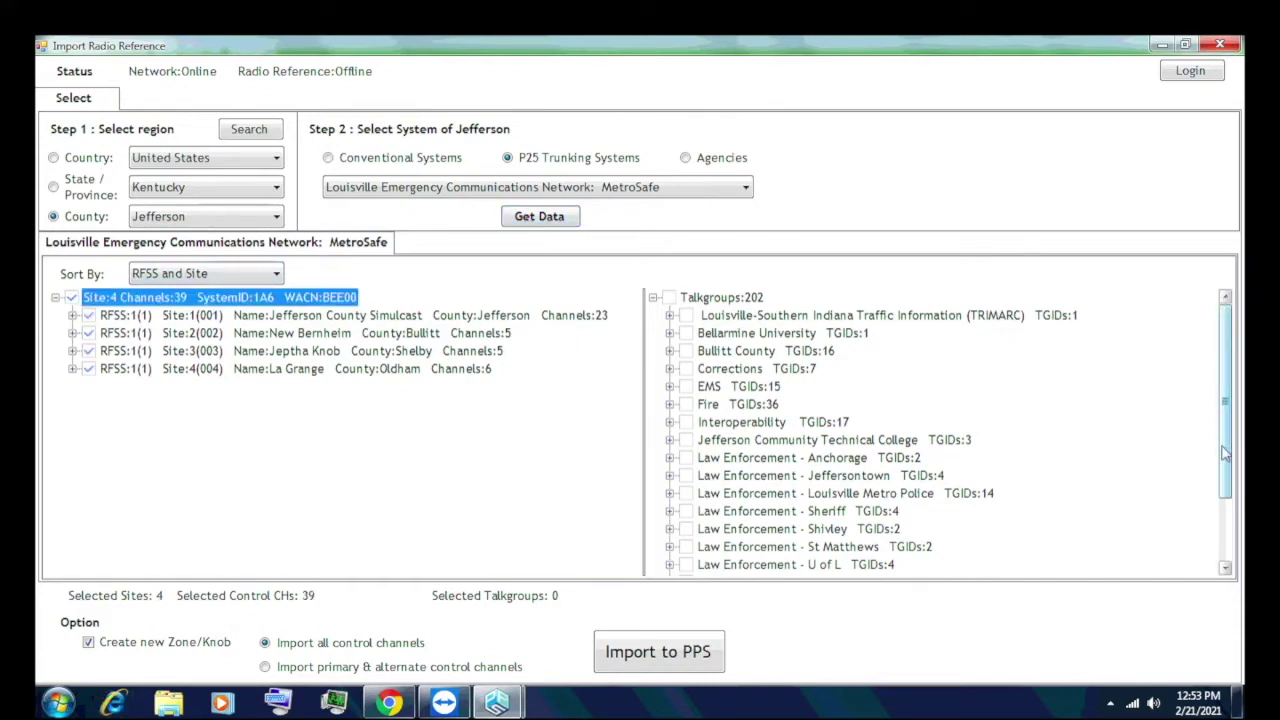
{"action": "left_click_drag", "start_coordinate": [1231, 412], "coordinate": [727, 393]}
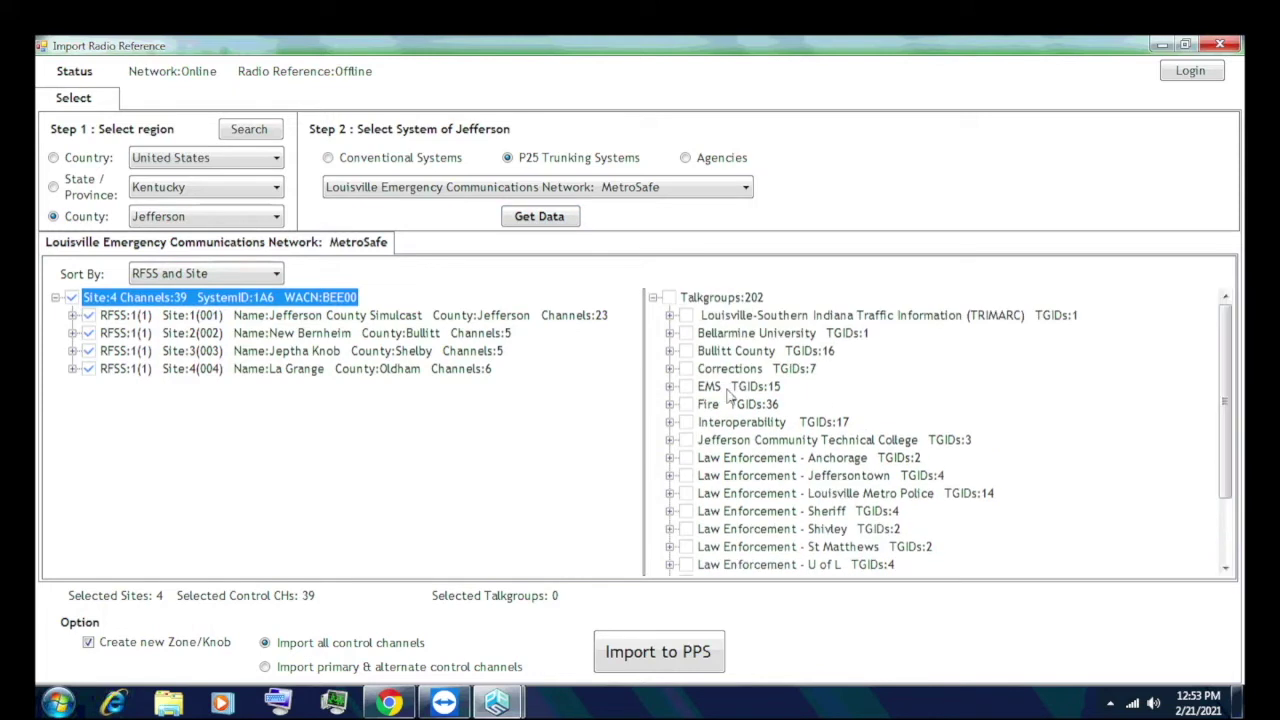
{"action": "left_click", "coordinate": [670, 387]}
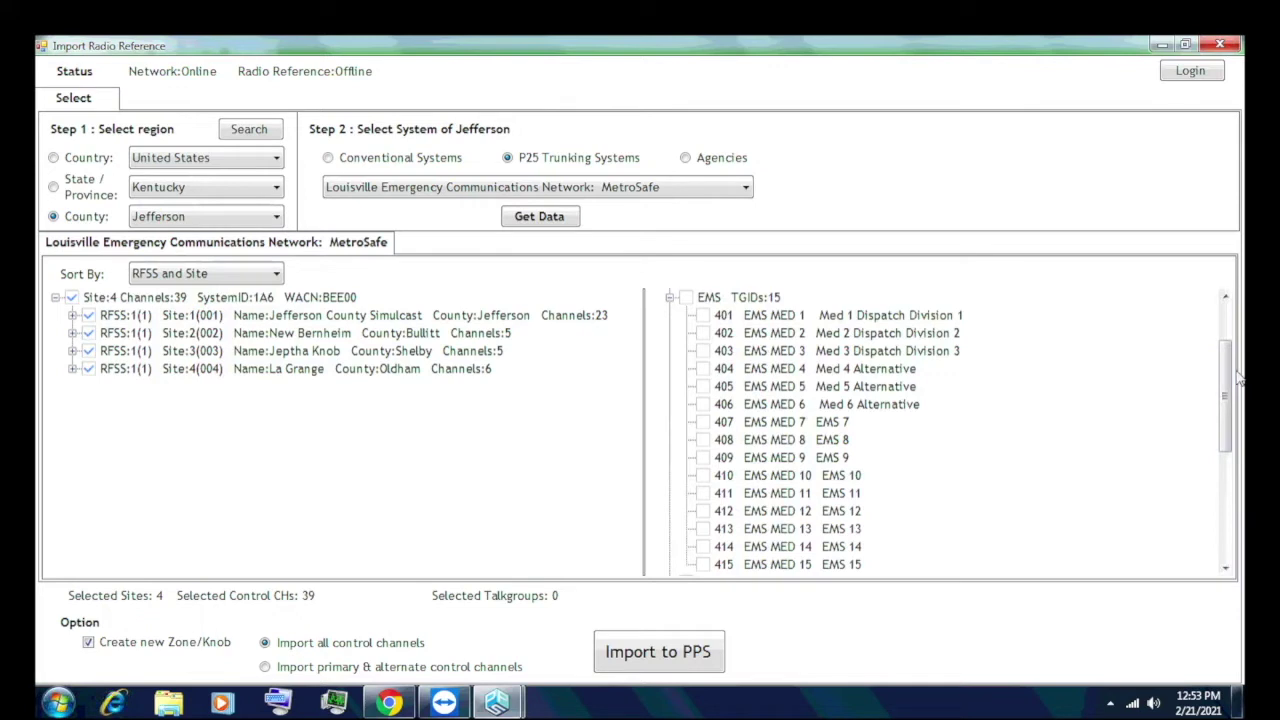
{"action": "left_click_drag", "start_coordinate": [1226, 380], "coordinate": [1222, 508]}
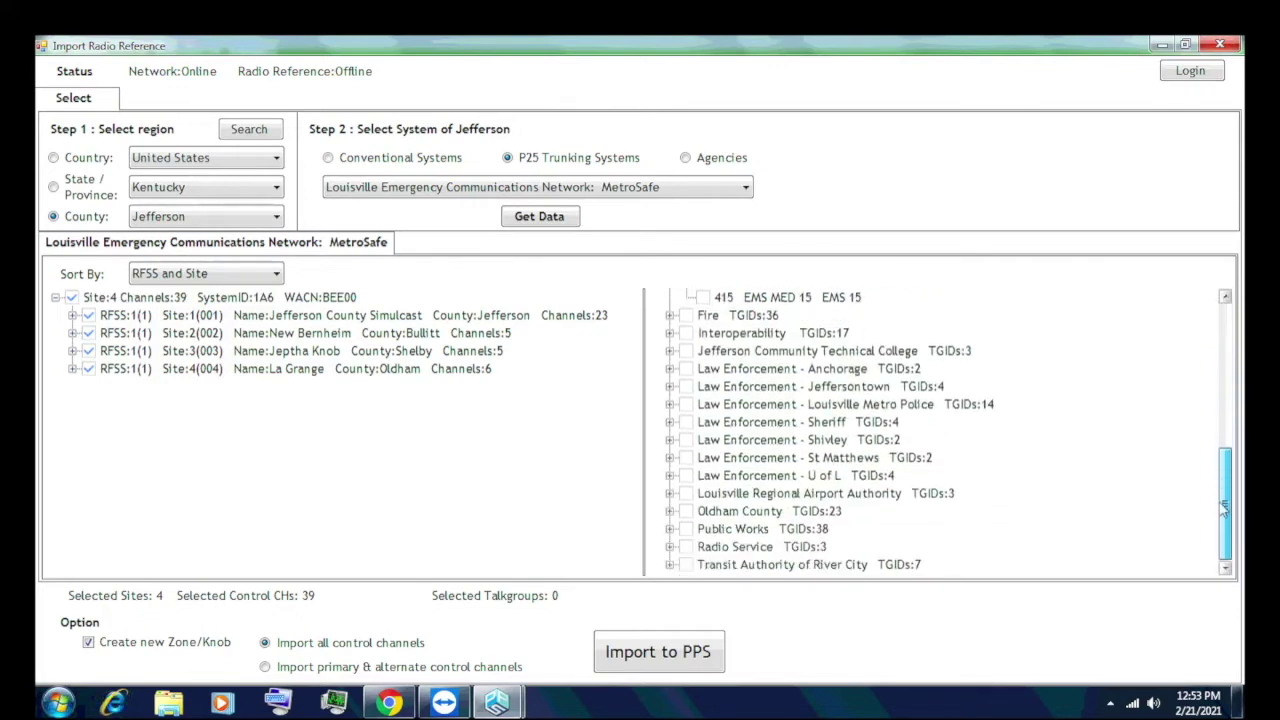
{"action": "left_click", "coordinate": [669, 476]}
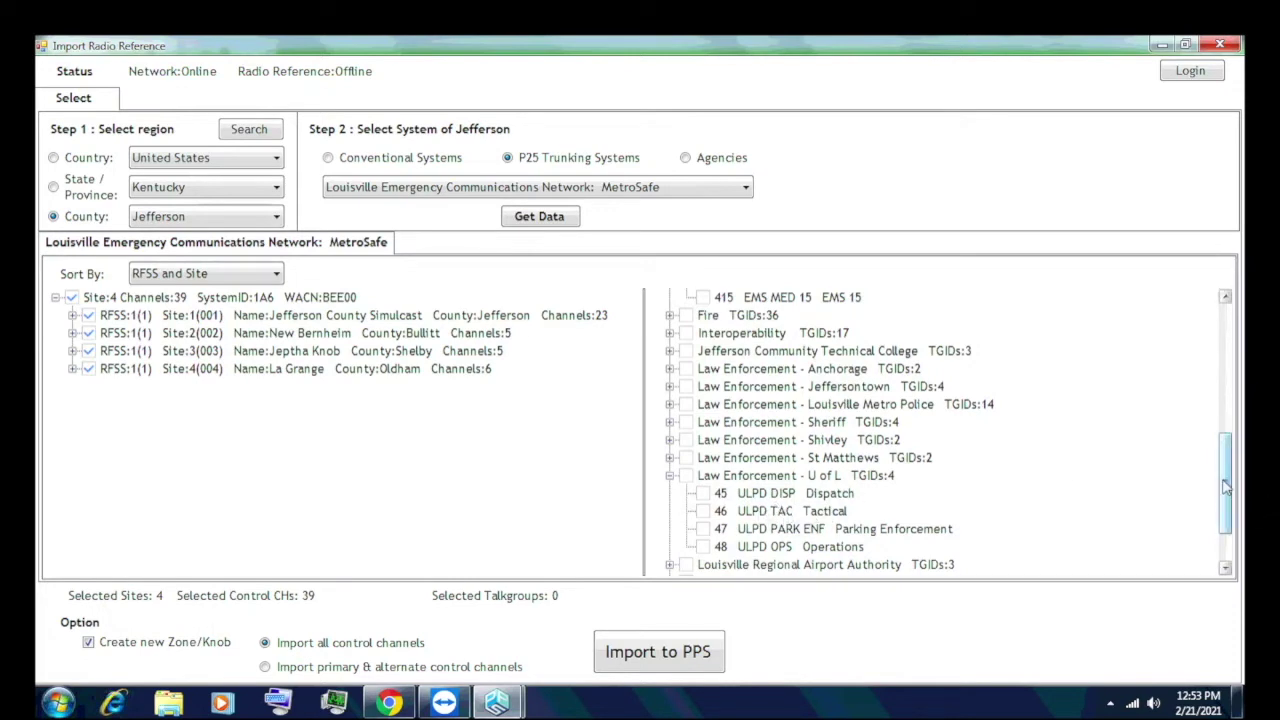
{"action": "left_click_drag", "start_coordinate": [1226, 487], "coordinate": [1226, 300]}
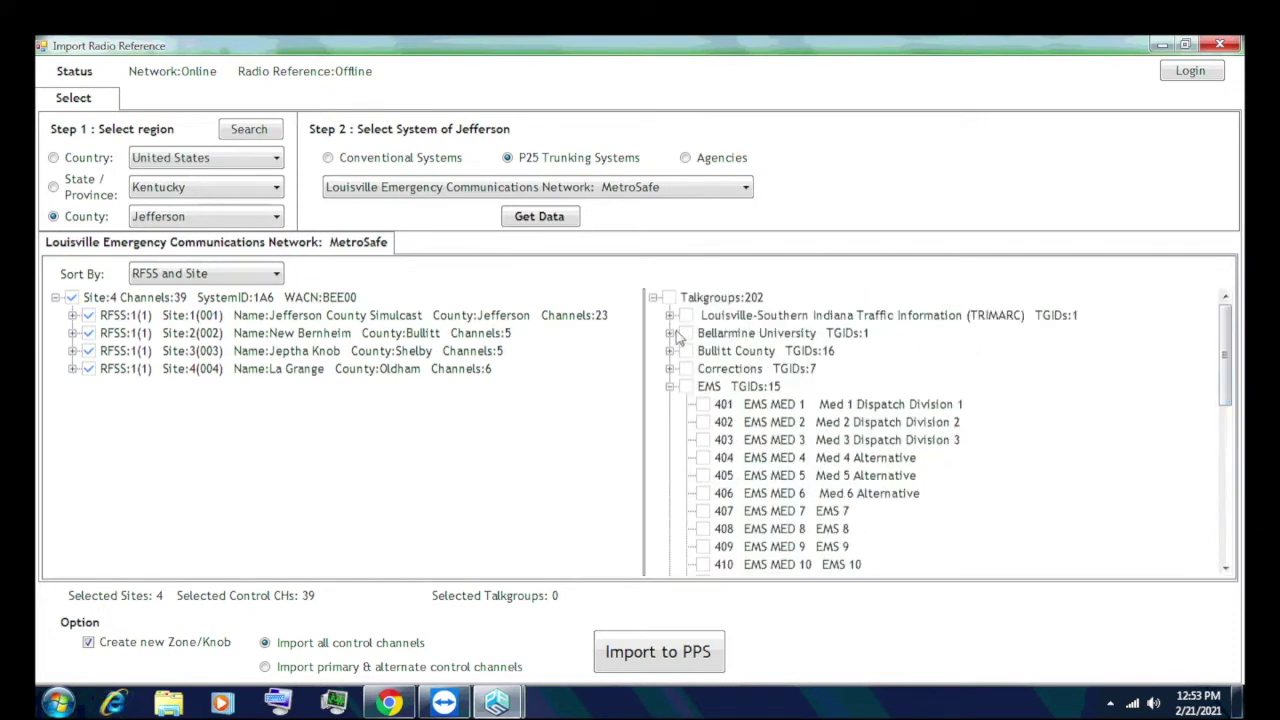
{"action": "left_click", "coordinate": [669, 387]}
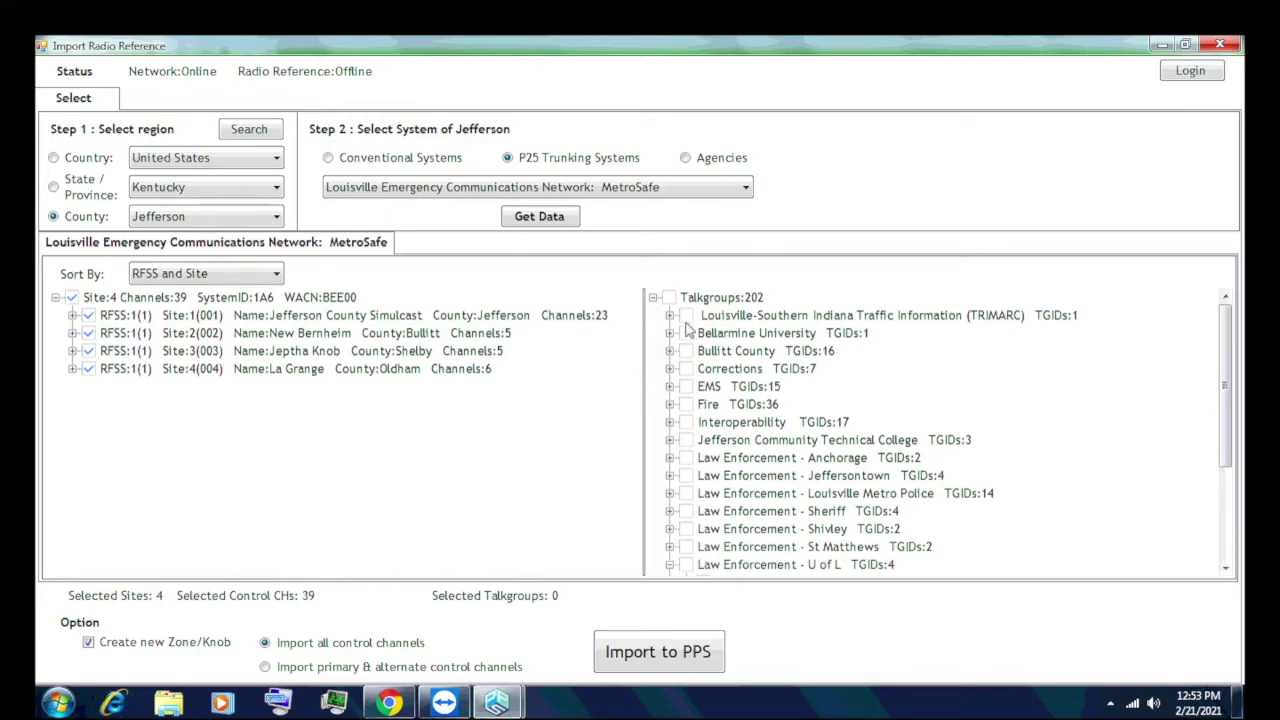
{"action": "left_click", "coordinate": [668, 298]}
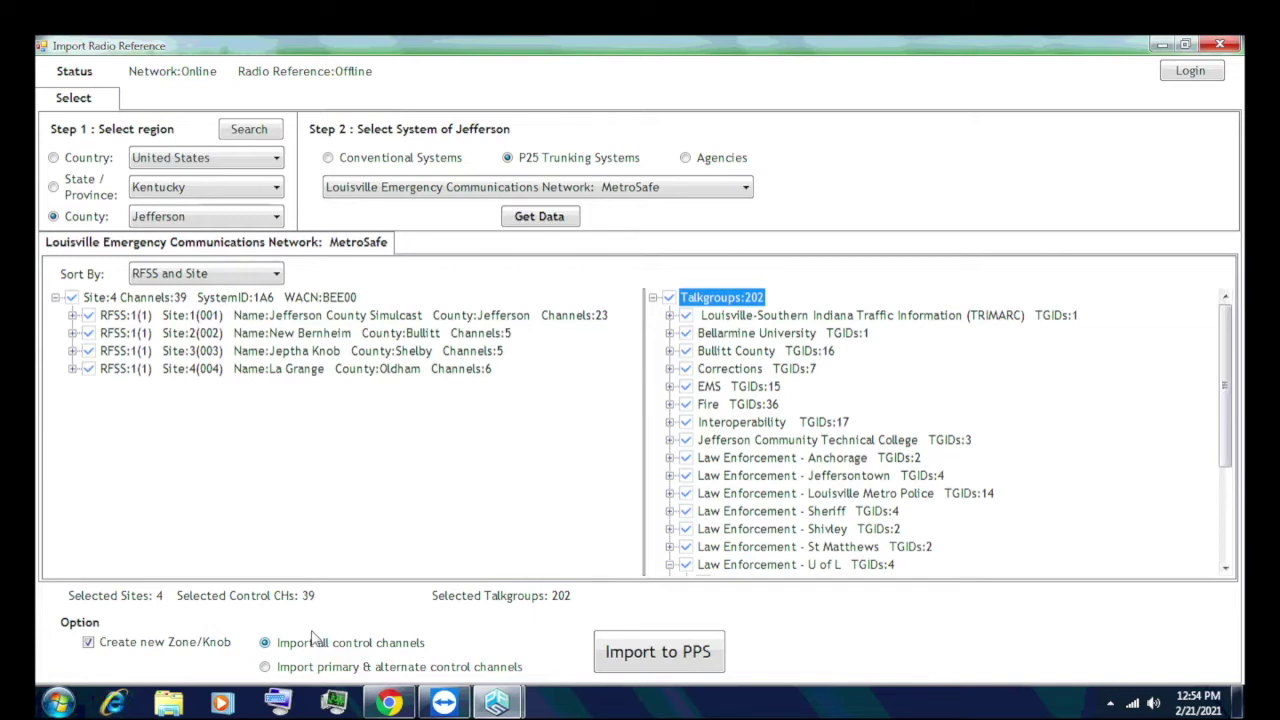
Import the selected MetroSafe sites and talkgroups into PPS with all control channels and a new zone/knob.
{"action": "left_click", "coordinate": [695, 667]}
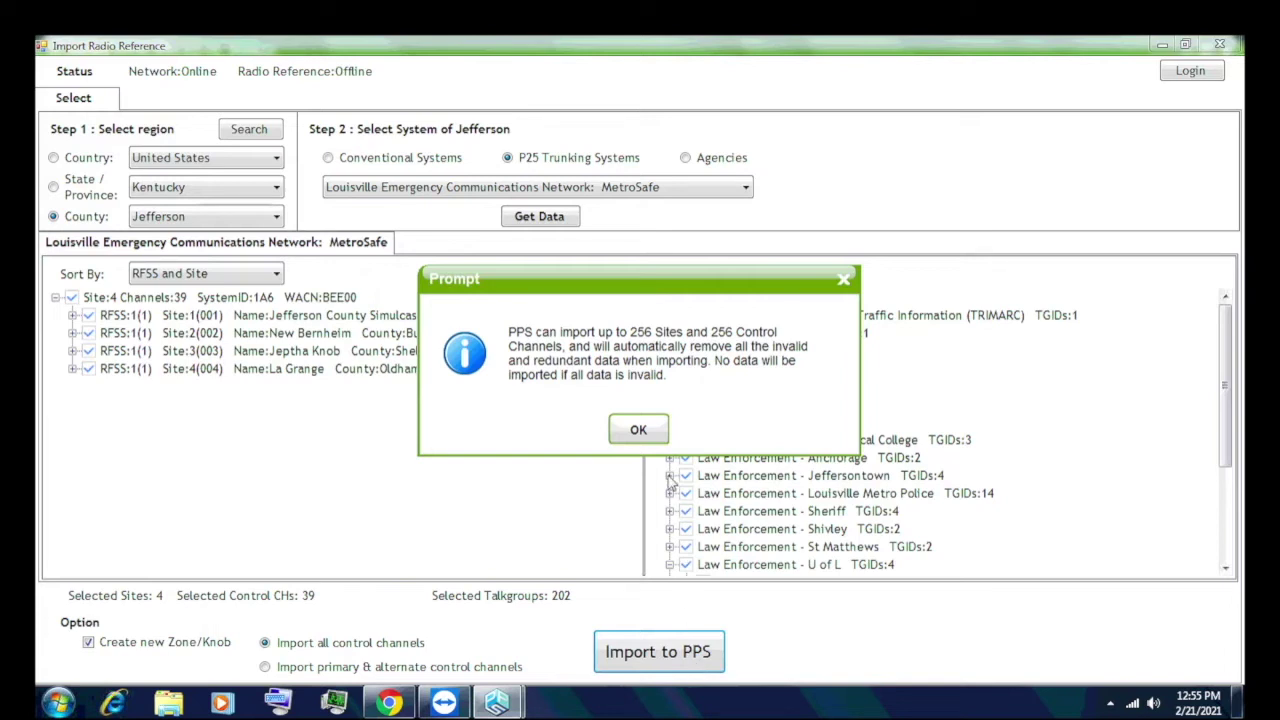
{"action": "left_click", "coordinate": [638, 430]}
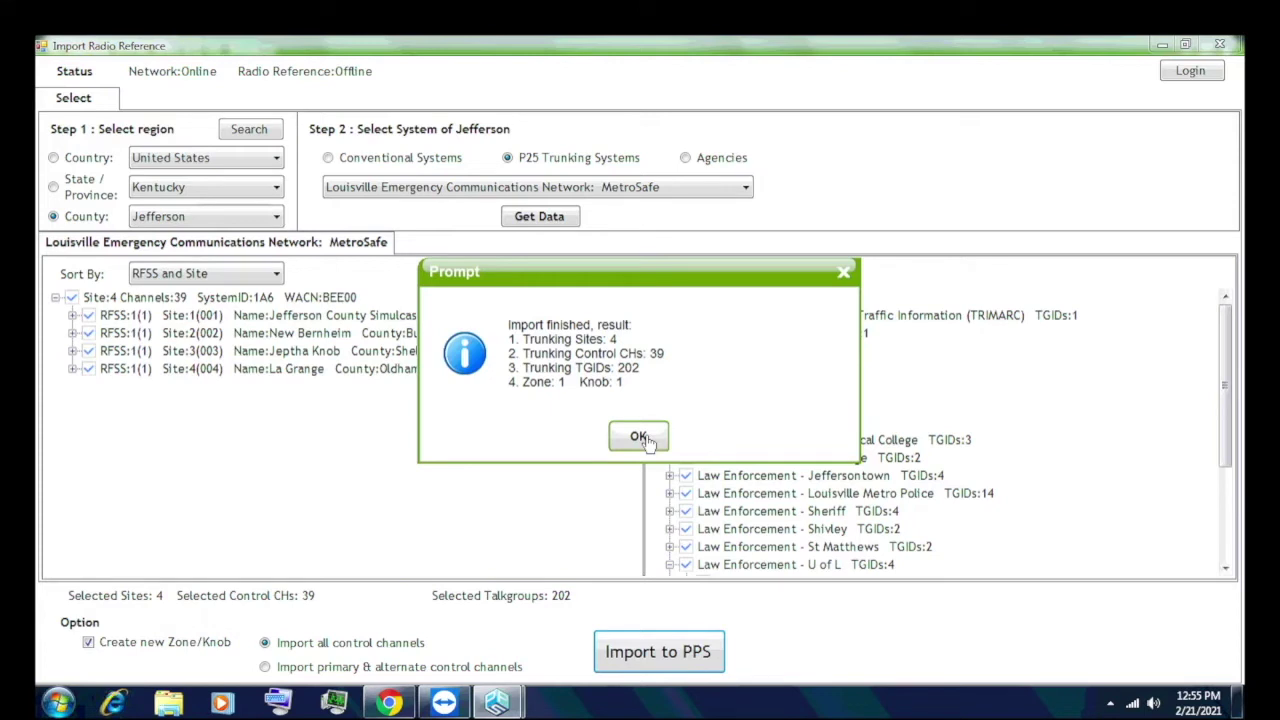
{"action": "left_click", "coordinate": [641, 437]}
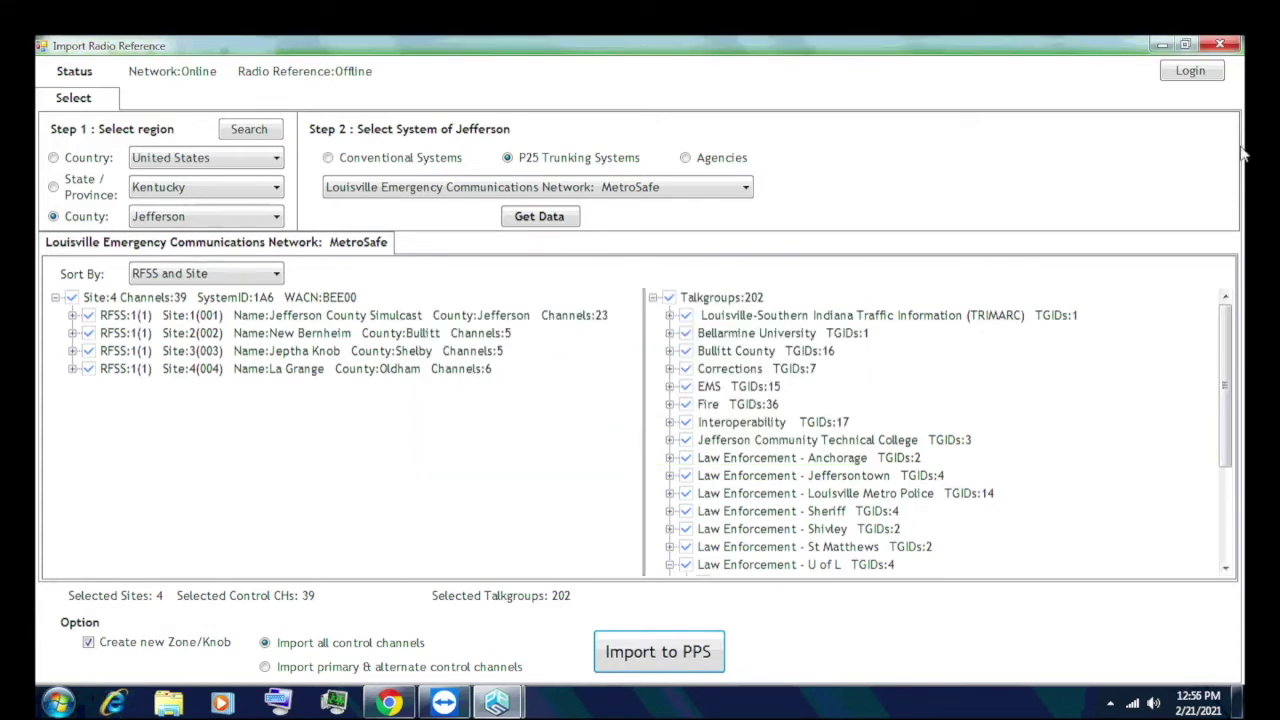
Close the Radio Reference import window and review the trunking settings and talk group lists of Zone 2, knob 1.
{"action": "left_click", "coordinate": [1218, 46]}
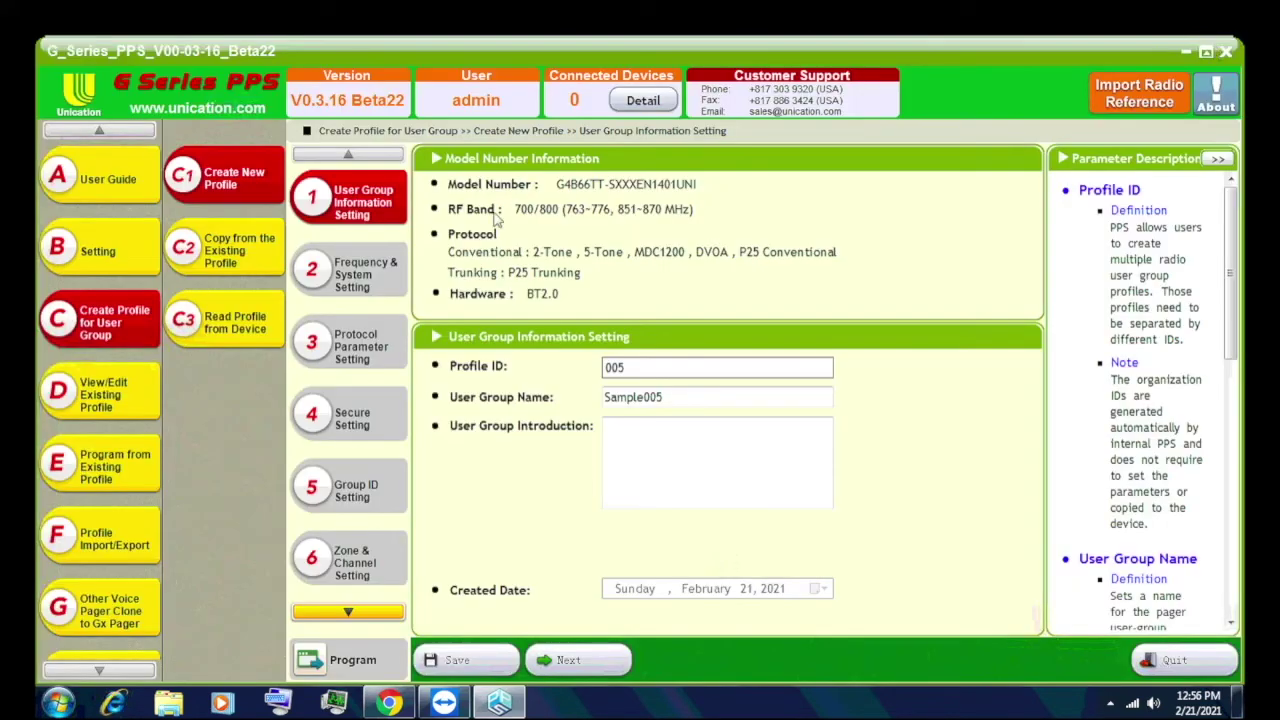
{"action": "left_click", "coordinate": [362, 585]}
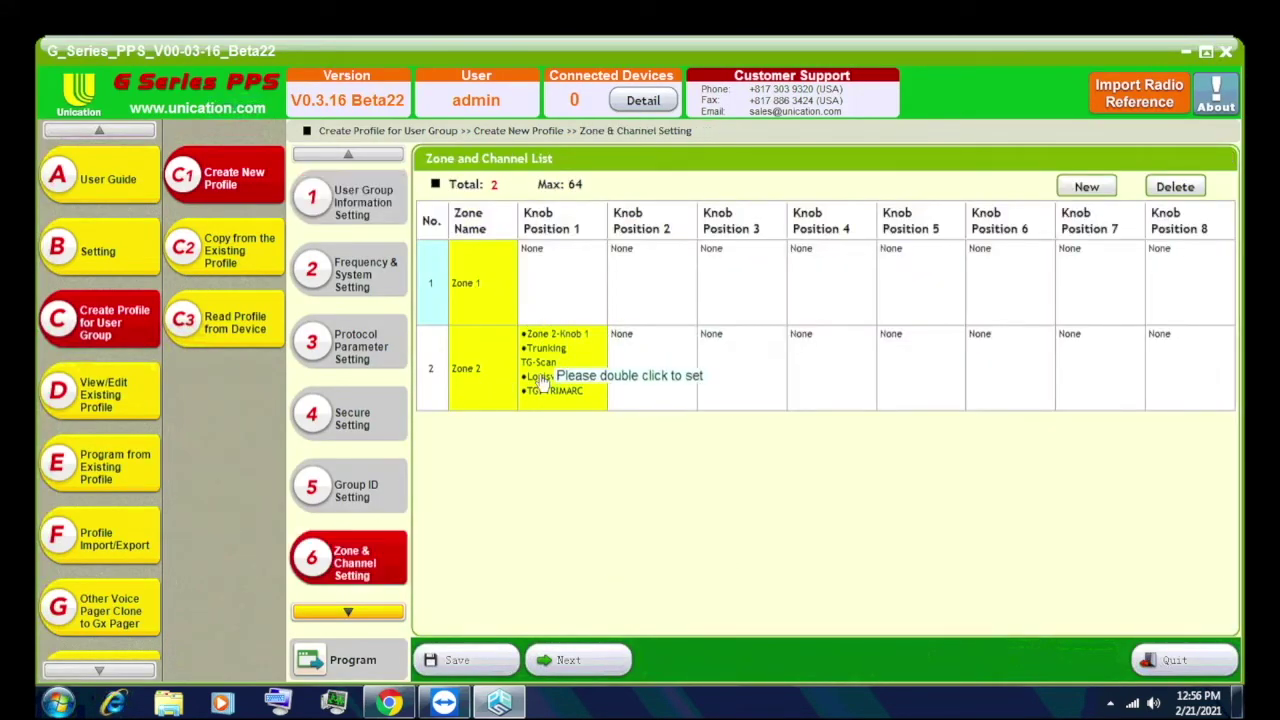
{"action": "left_click", "coordinate": [540, 380]}
{"action": "double_click", "coordinate": [540, 380]}
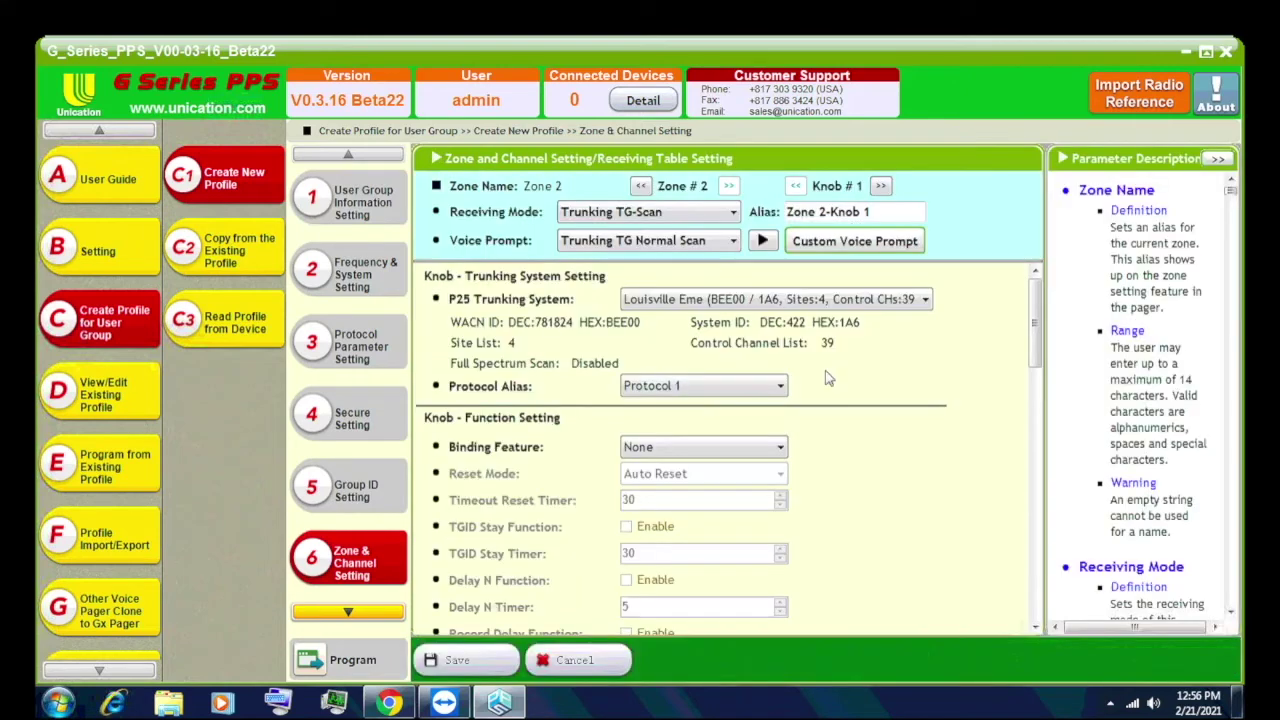
{"action": "left_click_drag", "start_coordinate": [1036, 330], "coordinate": [1025, 505]}
{"action": "left_click_drag", "start_coordinate": [620, 310], "coordinate": [636, 290]}
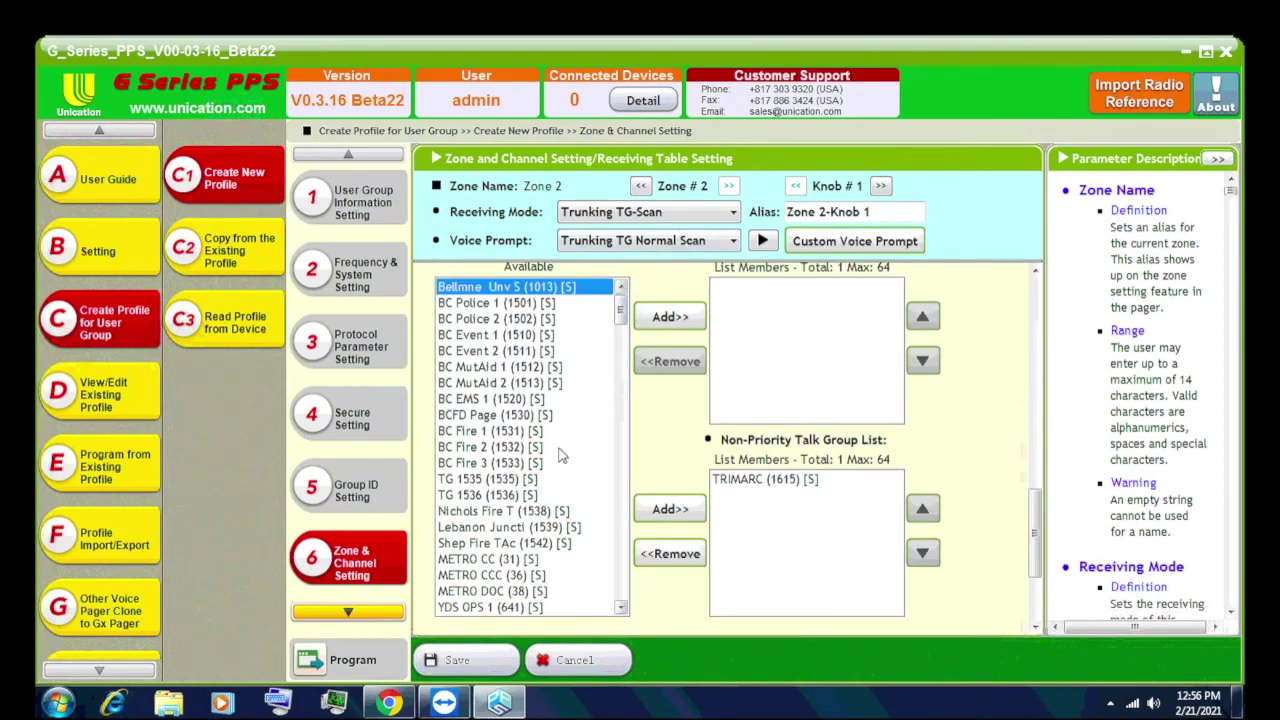
Review the imported talkgroups in the group list, including their P25T TGID and sub-group columns.
{"action": "left_click", "coordinate": [378, 498]}
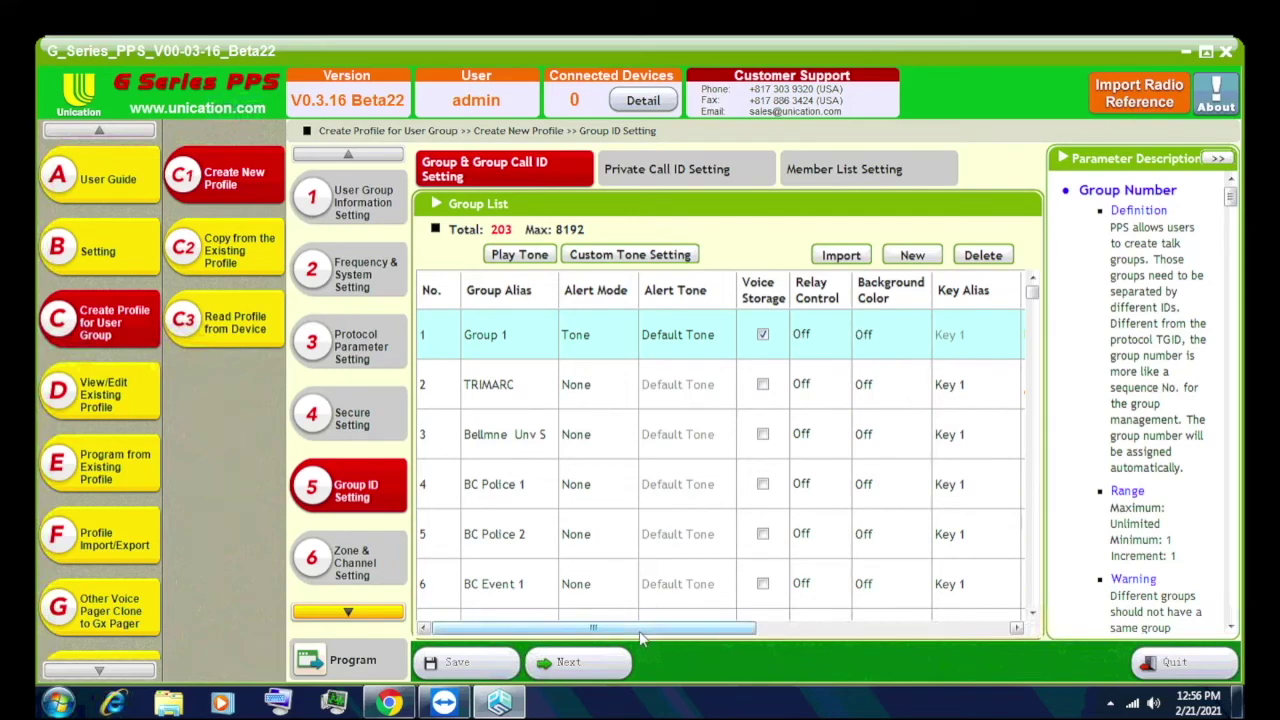
{"action": "left_click_drag", "start_coordinate": [641, 630], "coordinate": [928, 640]}
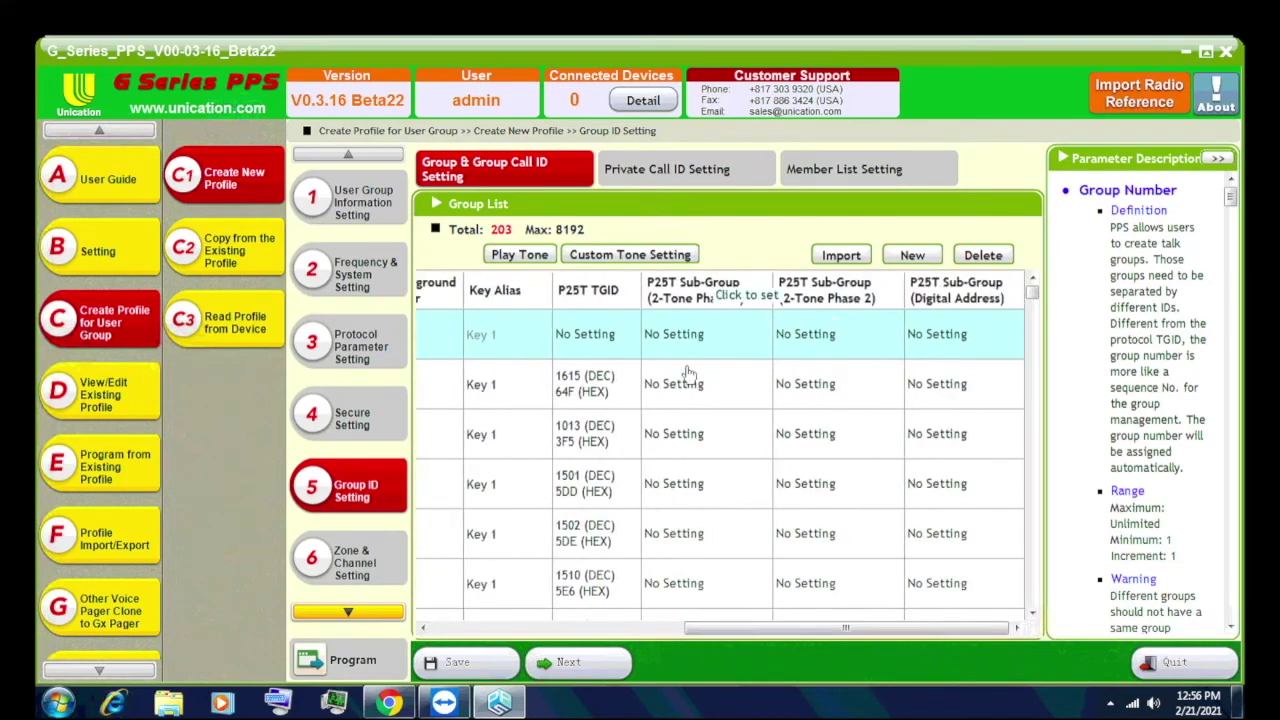
{"action": "left_click_drag", "start_coordinate": [790, 628], "coordinate": [470, 622]}
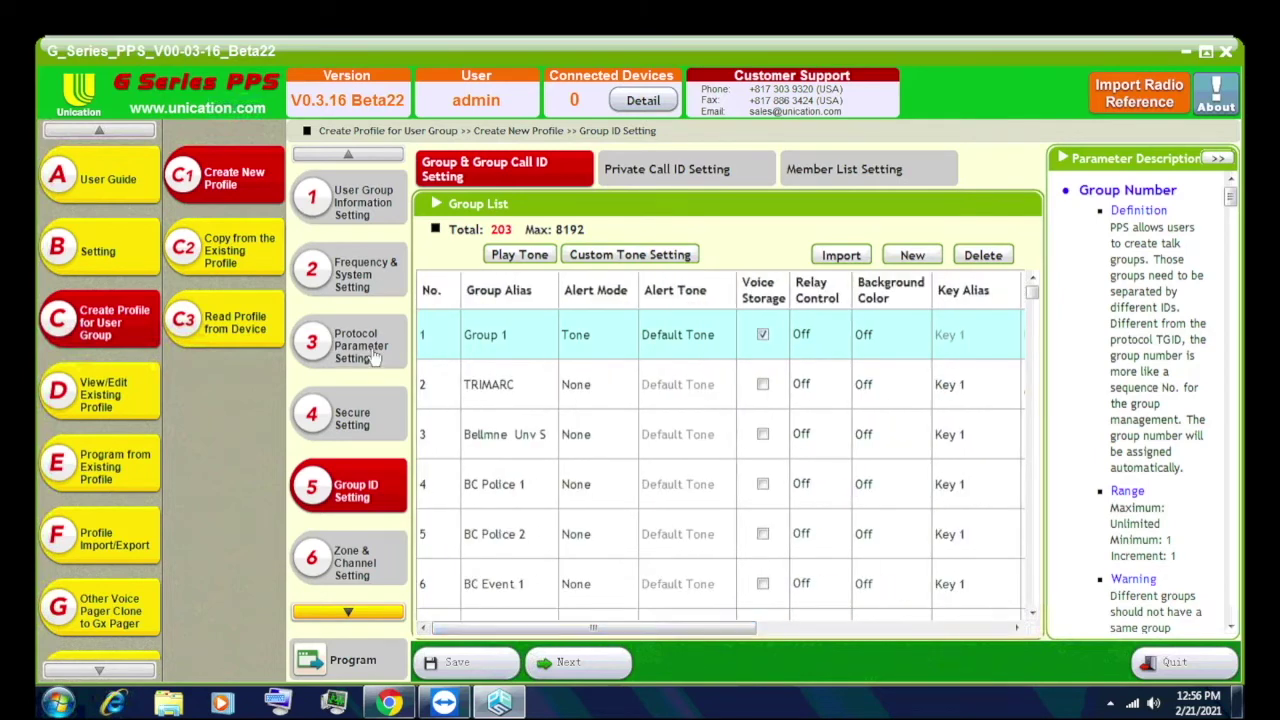
Show the P25 trunking system list and check the alias, WACN ID and System ID of the Louisville Eme system.
{"action": "left_click", "coordinate": [388, 268]}
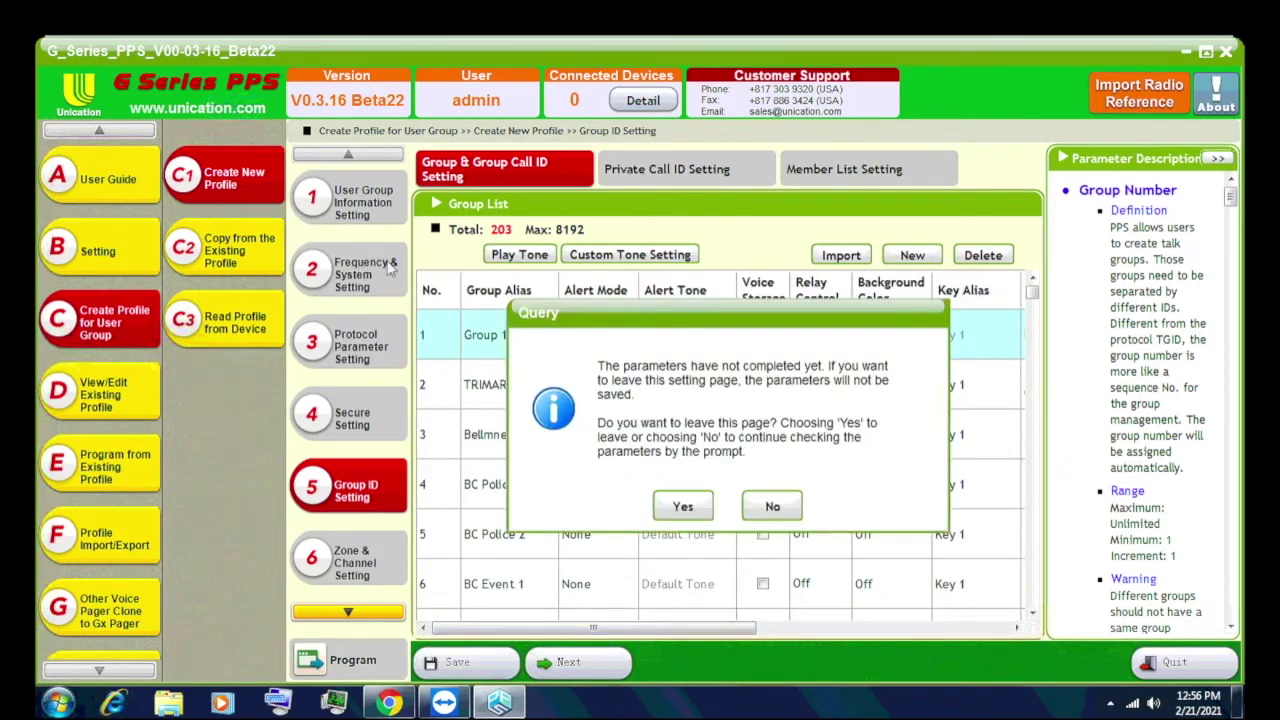
{"action": "left_click", "coordinate": [683, 507]}
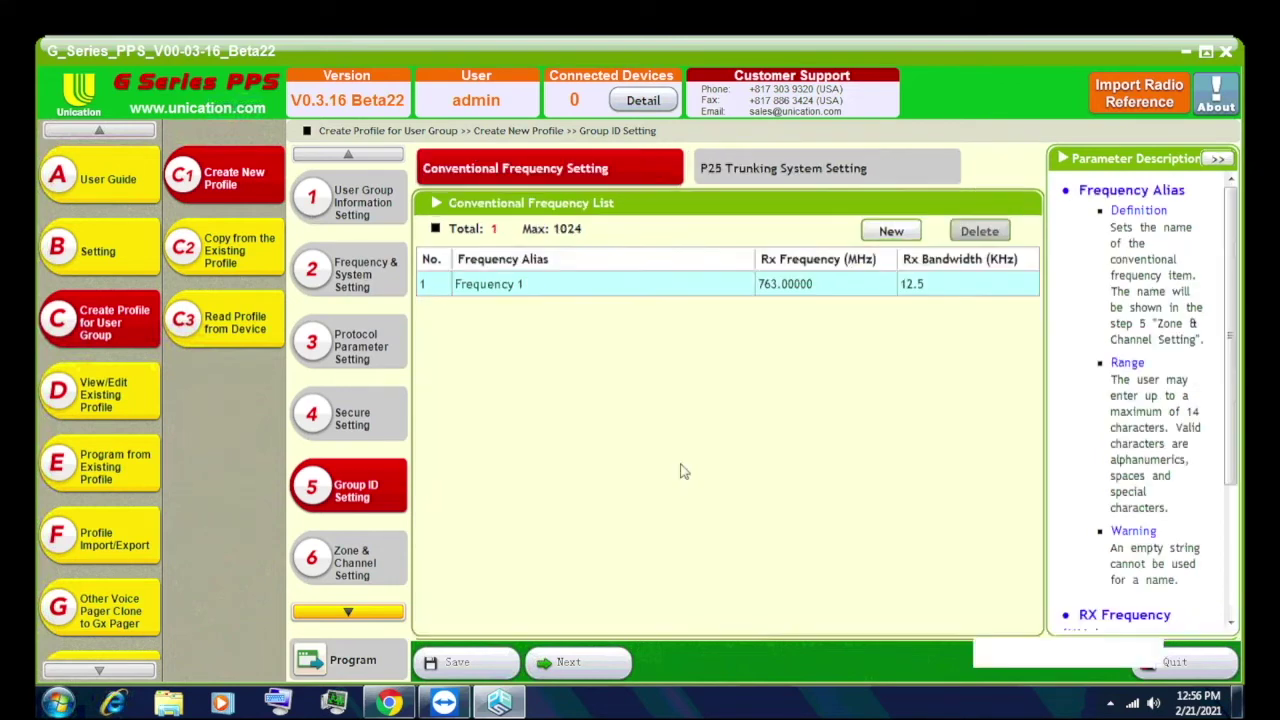
{"action": "left_click", "coordinate": [757, 176]}
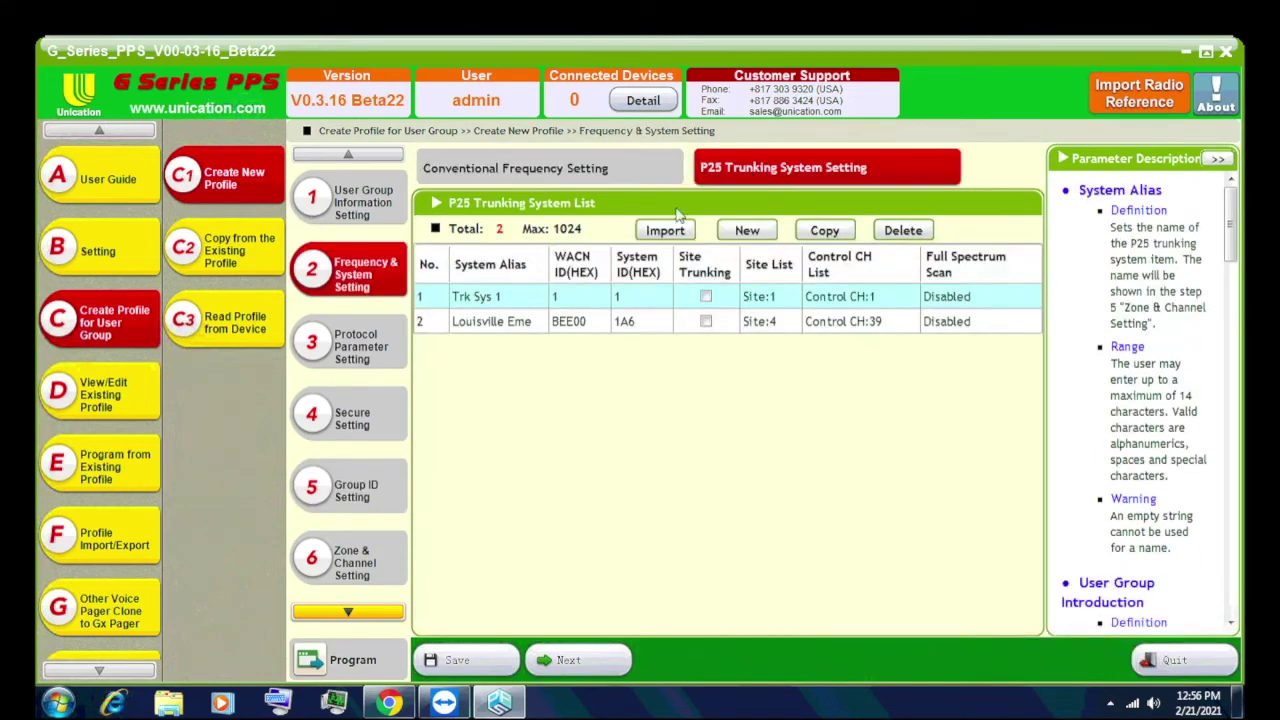
{"action": "left_click", "coordinate": [520, 327]}
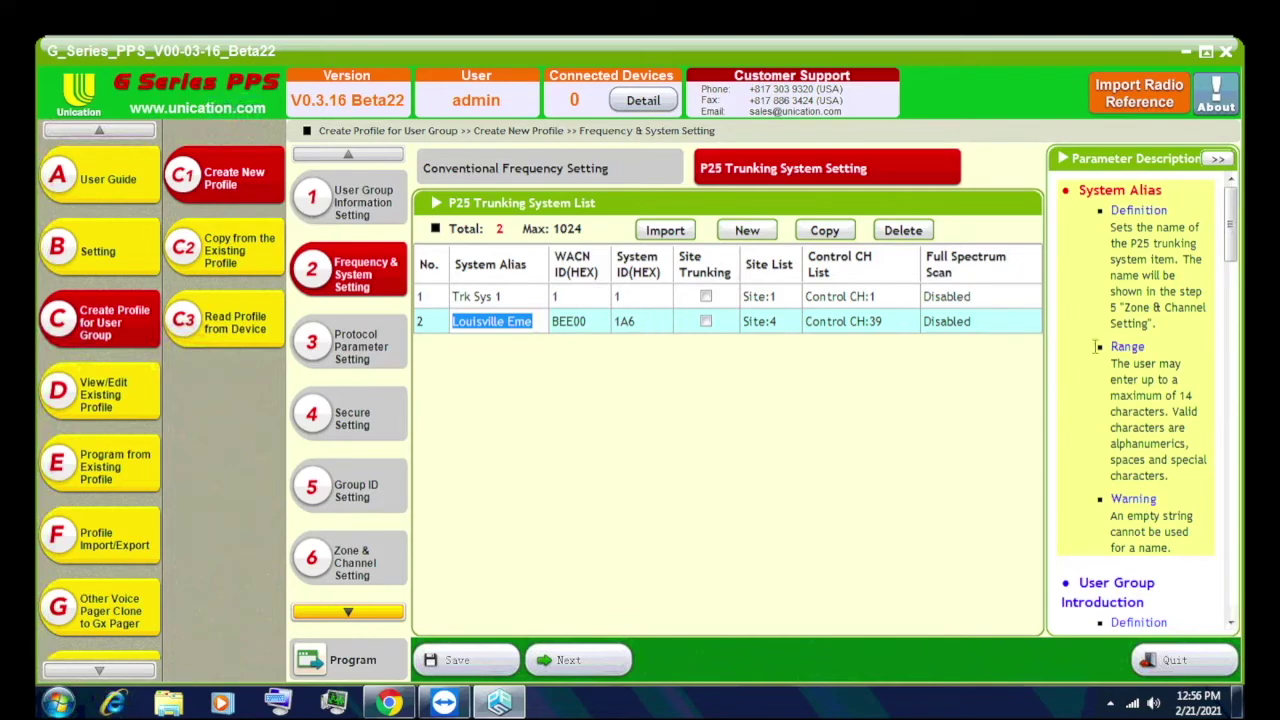
{"action": "left_click", "coordinate": [578, 334]}
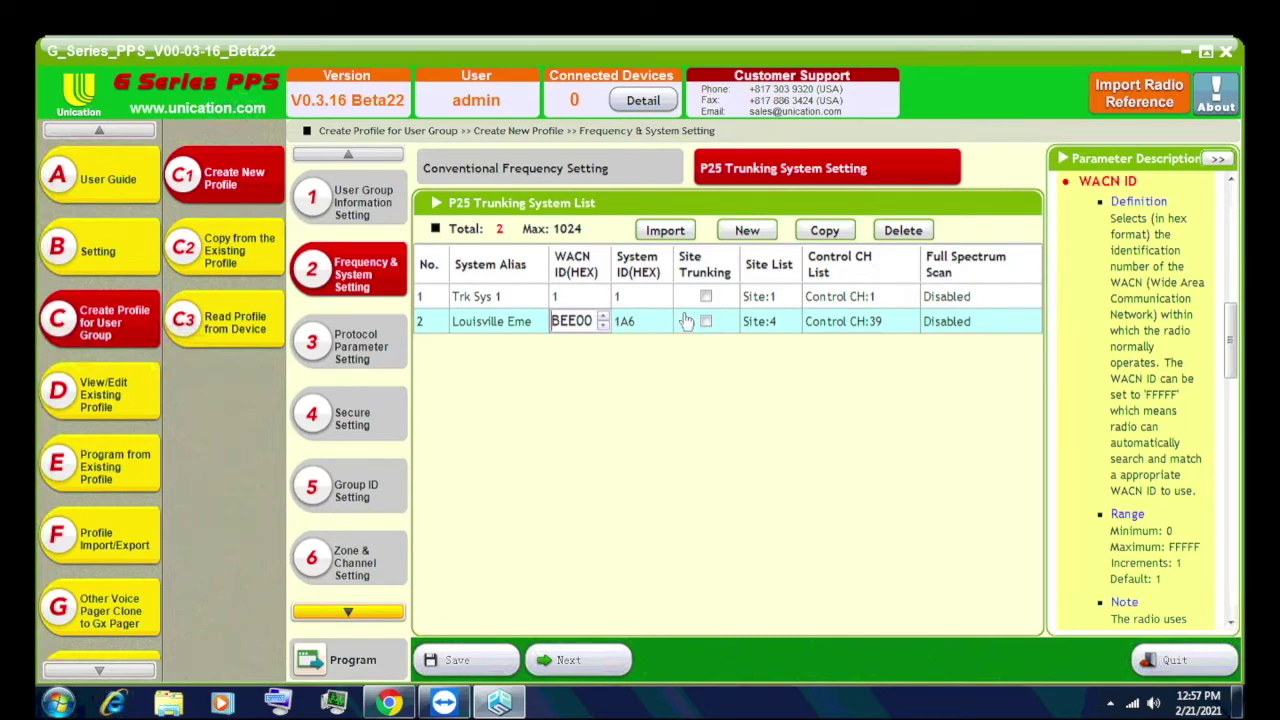
{"action": "left_click", "coordinate": [652, 320]}
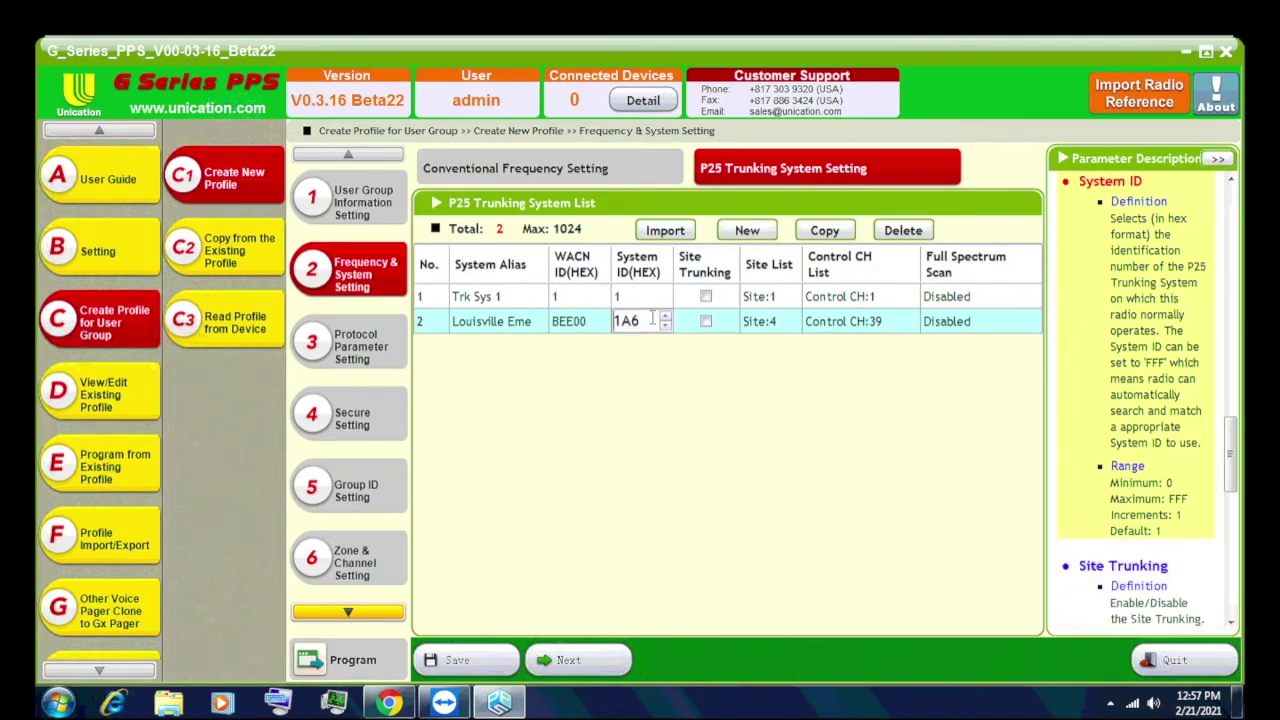
Inspect the RFSS and Site IDs in the Louisville Eme site list and close it without saving.
{"action": "left_click", "coordinate": [767, 331]}
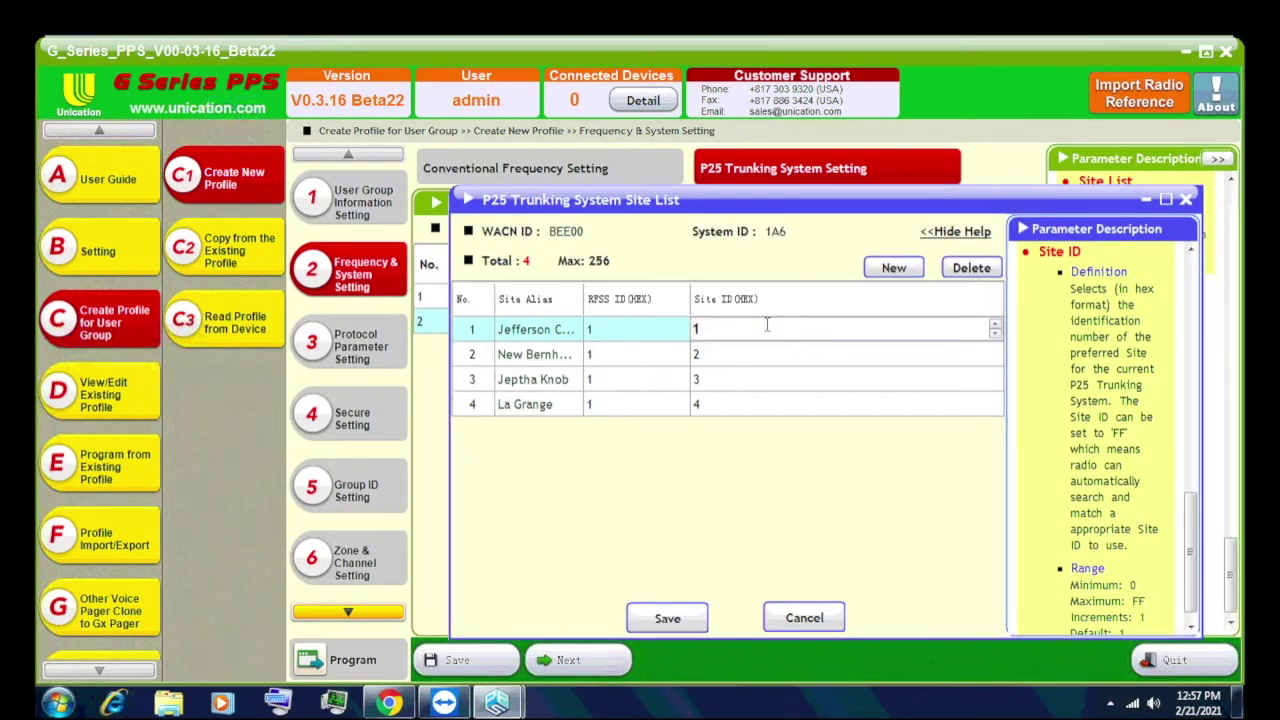
{"action": "left_click", "coordinate": [627, 338]}
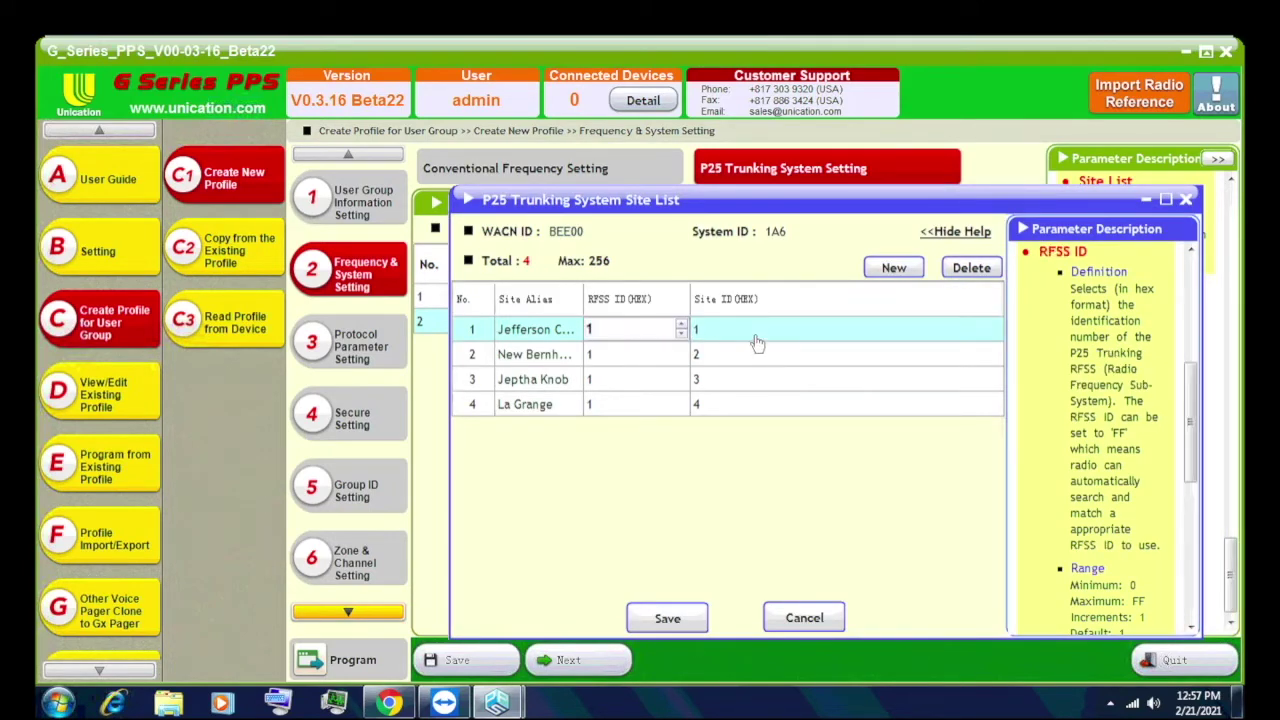
{"action": "left_click", "coordinate": [757, 338]}
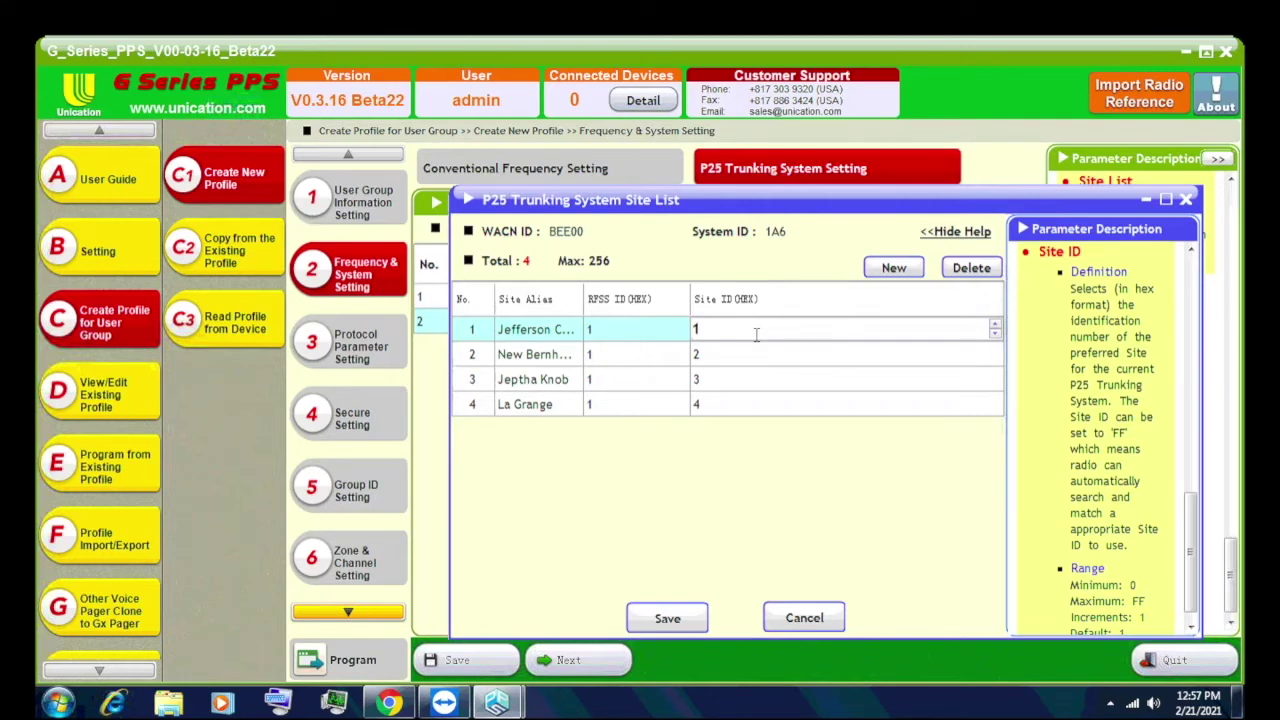
{"action": "left_click", "coordinate": [795, 616]}
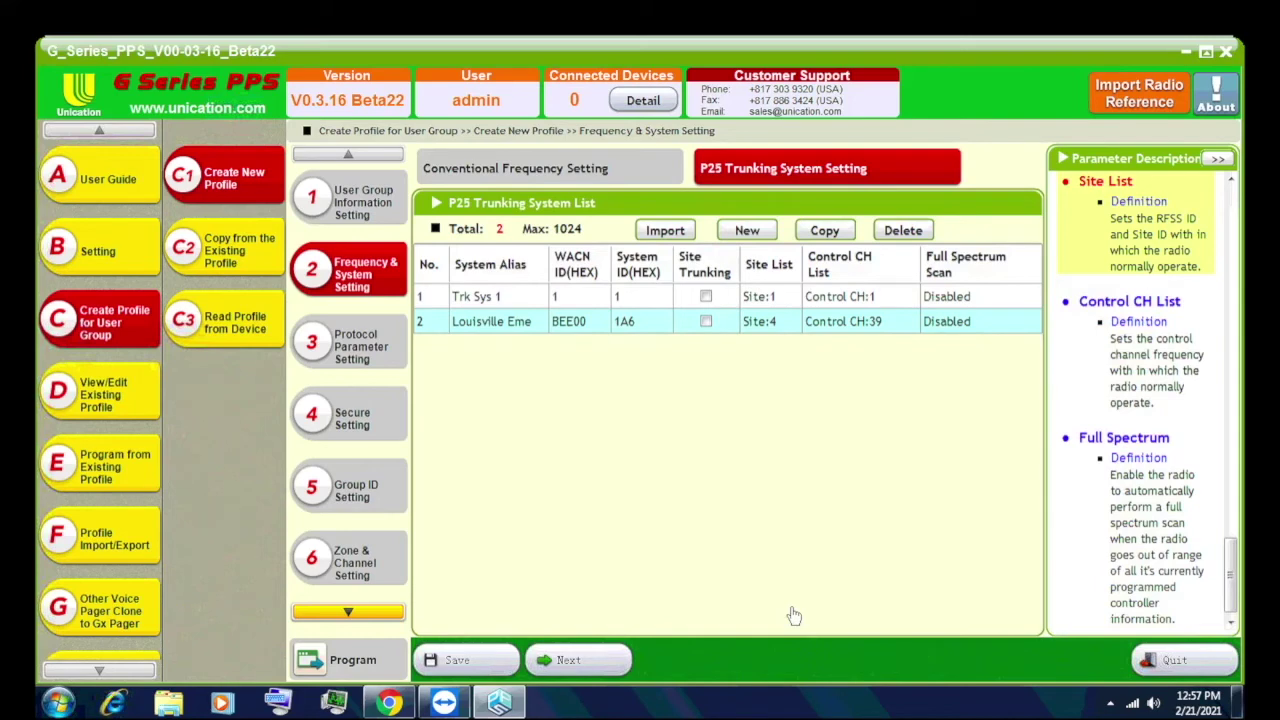
Look through the Louisville Eme control channel frequencies and their notes, and close the list without saving.
{"action": "left_click", "coordinate": [872, 320]}
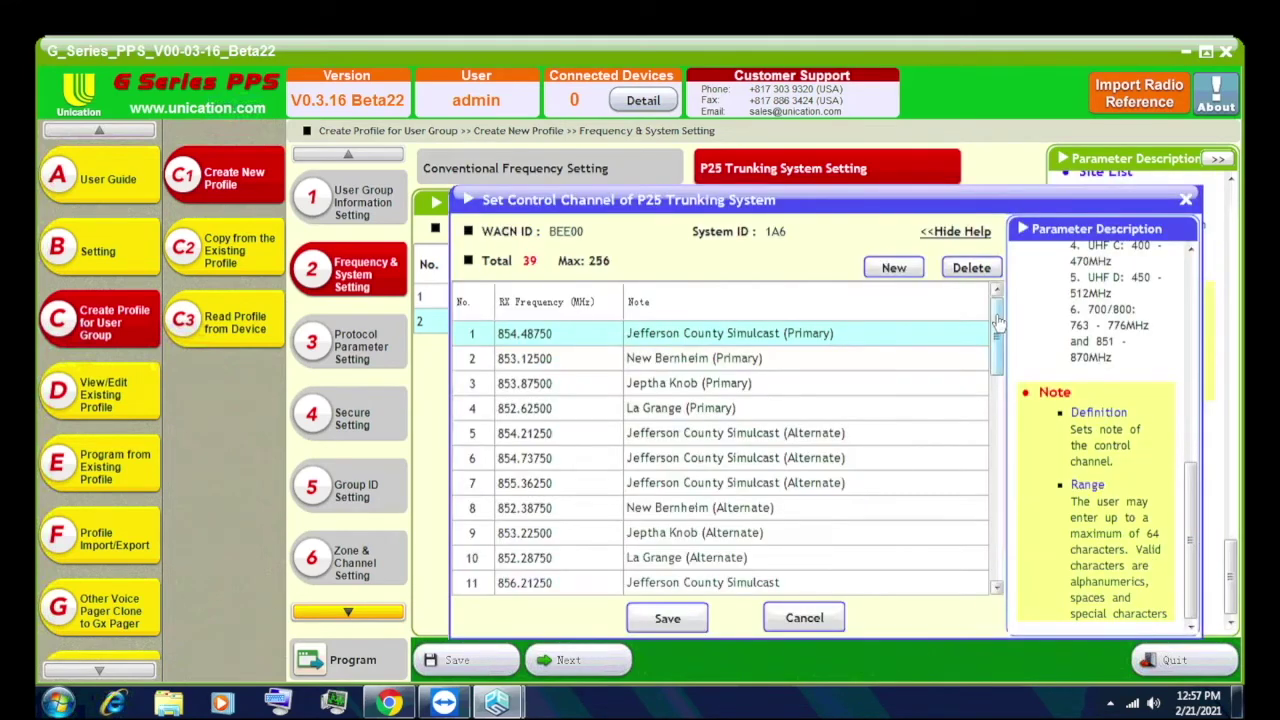
{"action": "mouse_move", "coordinate": [997, 320]}
{"action": "left_mouse_down"}
{"action": "mouse_move", "coordinate": [991, 571]}
{"action": "mouse_move", "coordinate": [985, 300]}
{"action": "left_mouse_up"}
{"action": "left_click", "coordinate": [791, 625]}
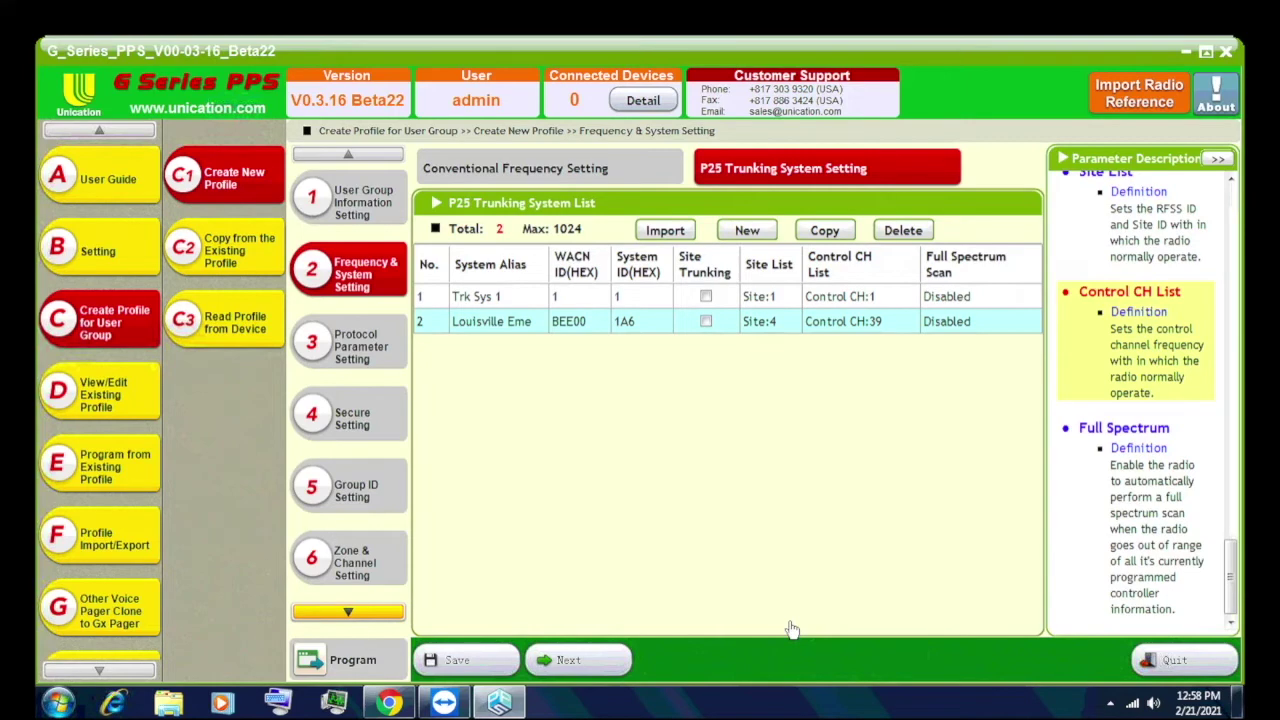
Open the existing profile Main Codep_New for editing and review its whole zone and channel list.
{"action": "left_click", "coordinate": [120, 397]}
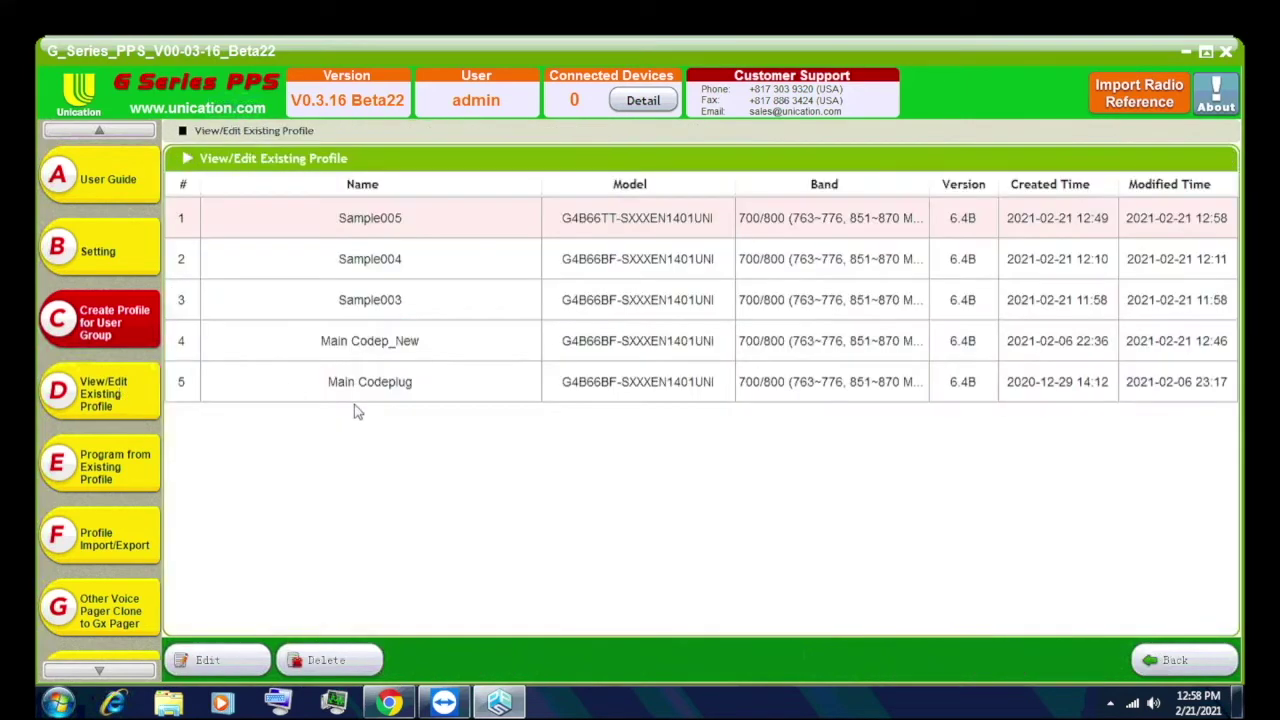
{"action": "left_click", "coordinate": [374, 334]}
{"action": "left_click", "coordinate": [228, 662]}
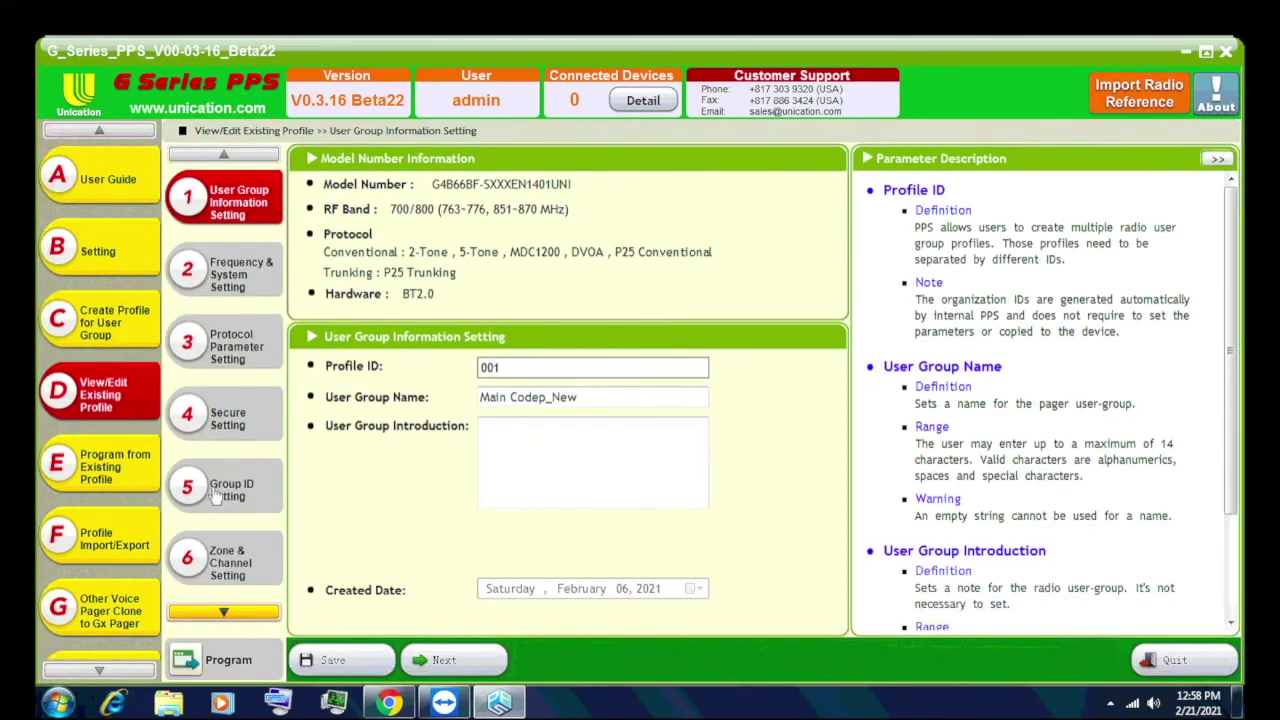
{"action": "left_click", "coordinate": [238, 562]}
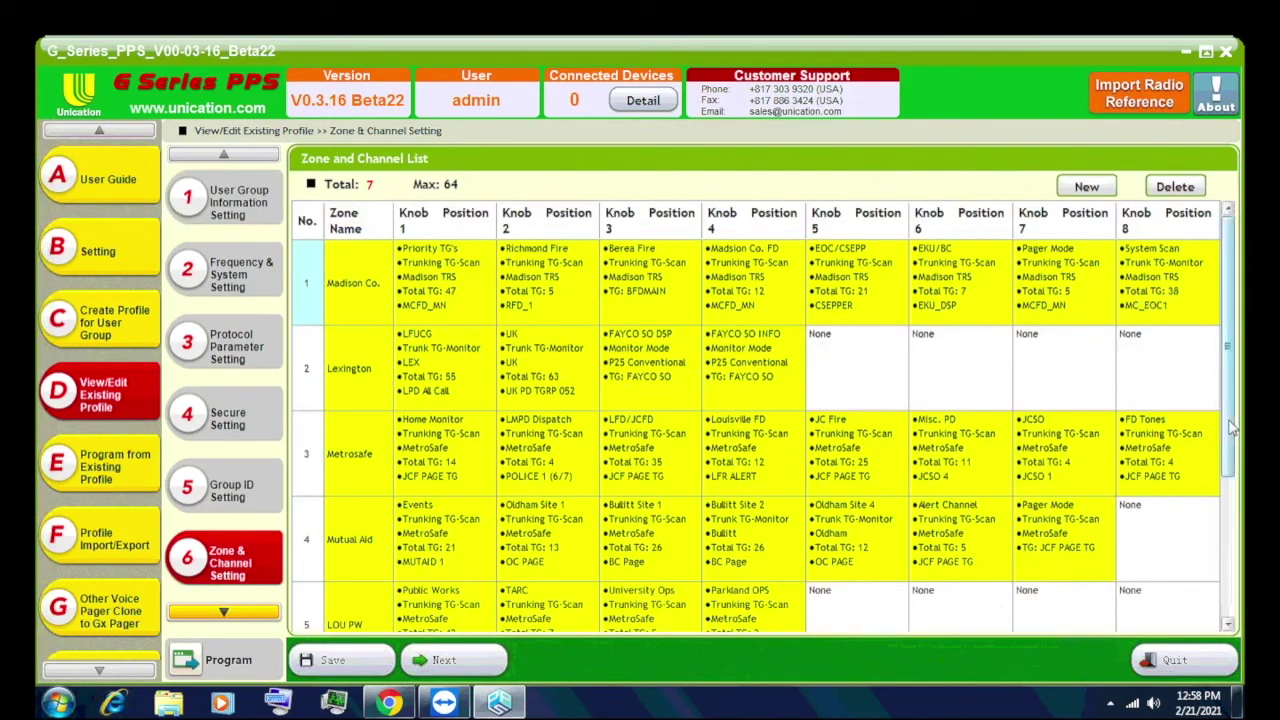
{"action": "scroll", "coordinate": [1230, 520], "scroll_direction": "down", "scroll_amount": 3}
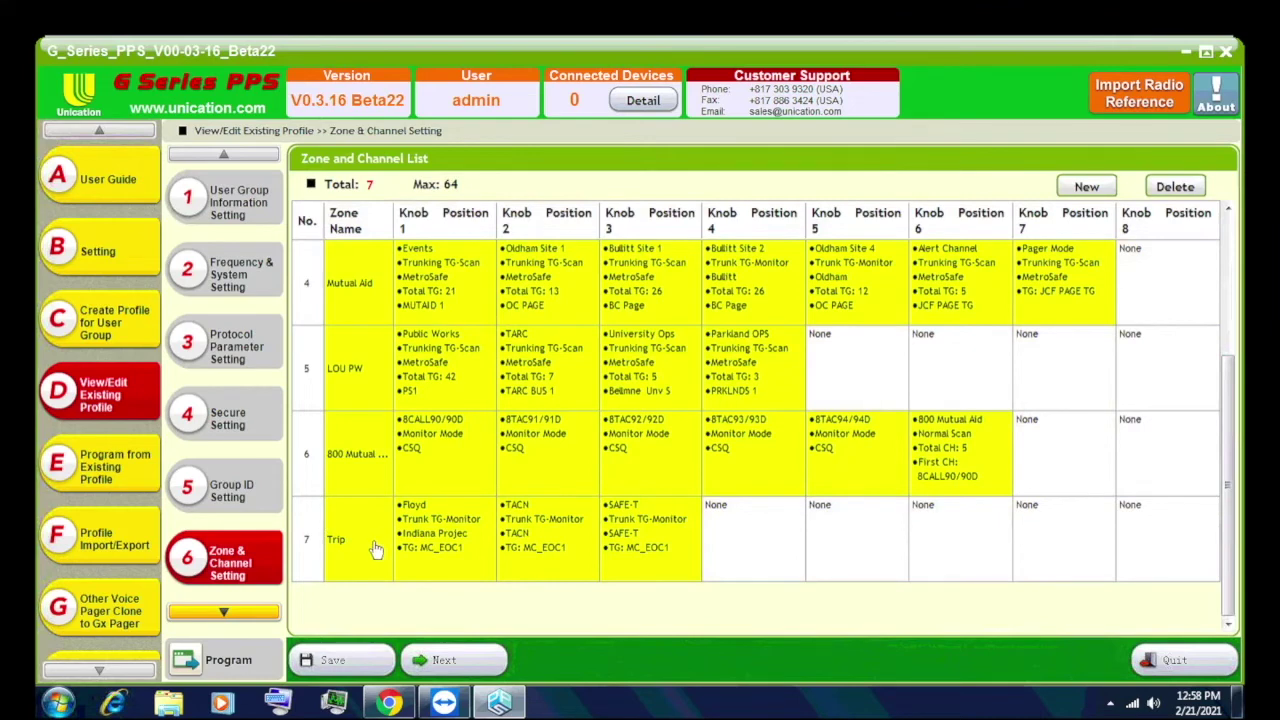
Examine the trunking settings and talk group lists of the TACN knob in the Trip zone and leave without saving.
{"action": "left_click", "coordinate": [568, 535]}
{"action": "double_click", "coordinate": [568, 535]}
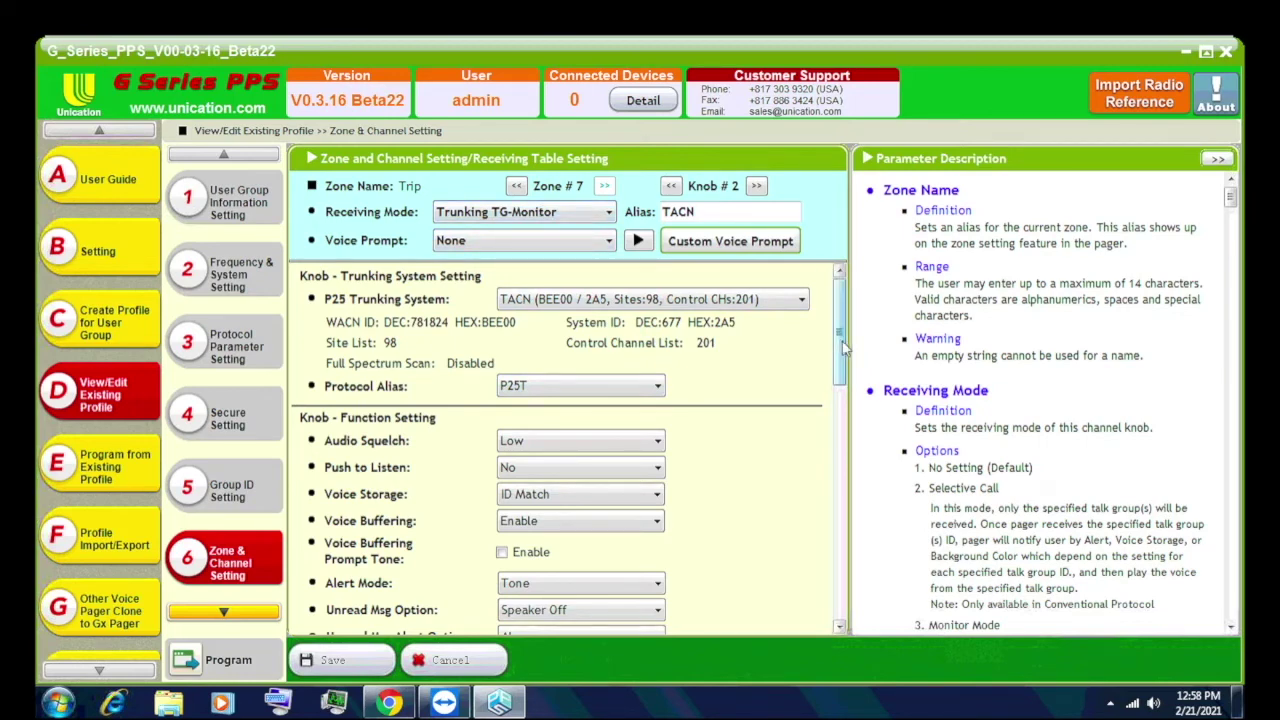
{"action": "left_click_drag", "start_coordinate": [840, 388], "coordinate": [826, 501]}
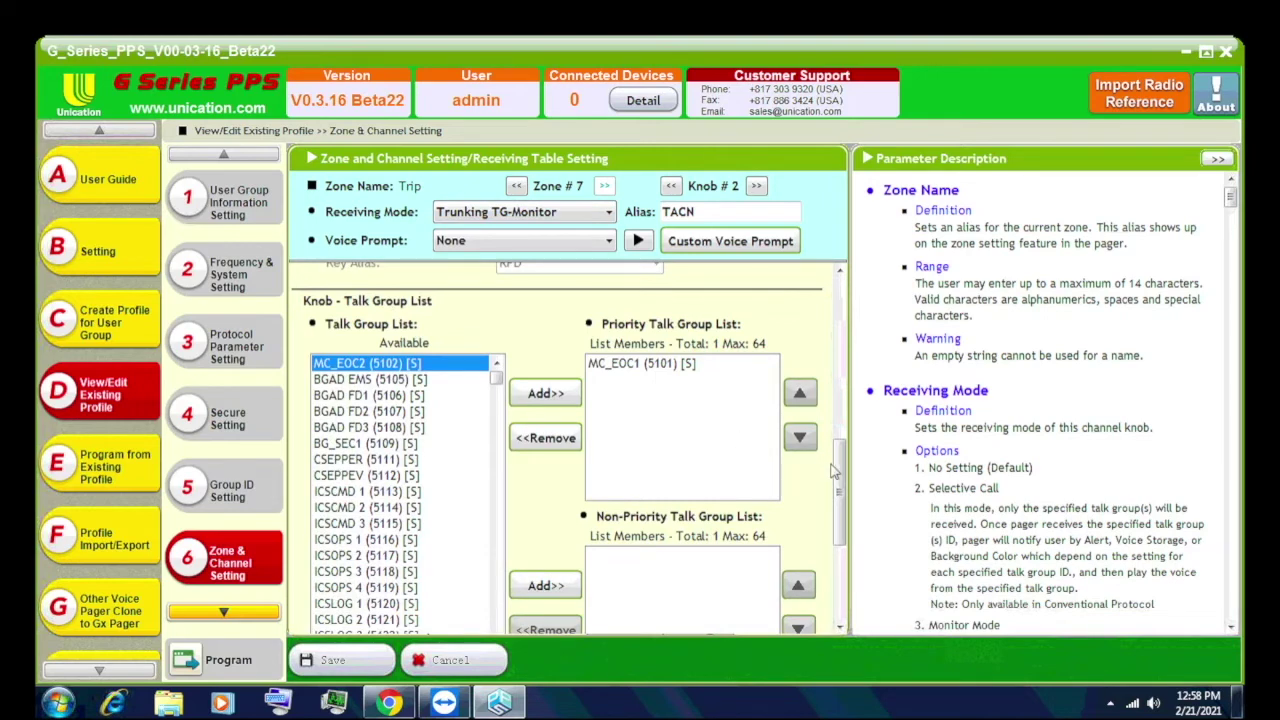
{"action": "left_click_drag", "start_coordinate": [839, 490], "coordinate": [839, 545]}
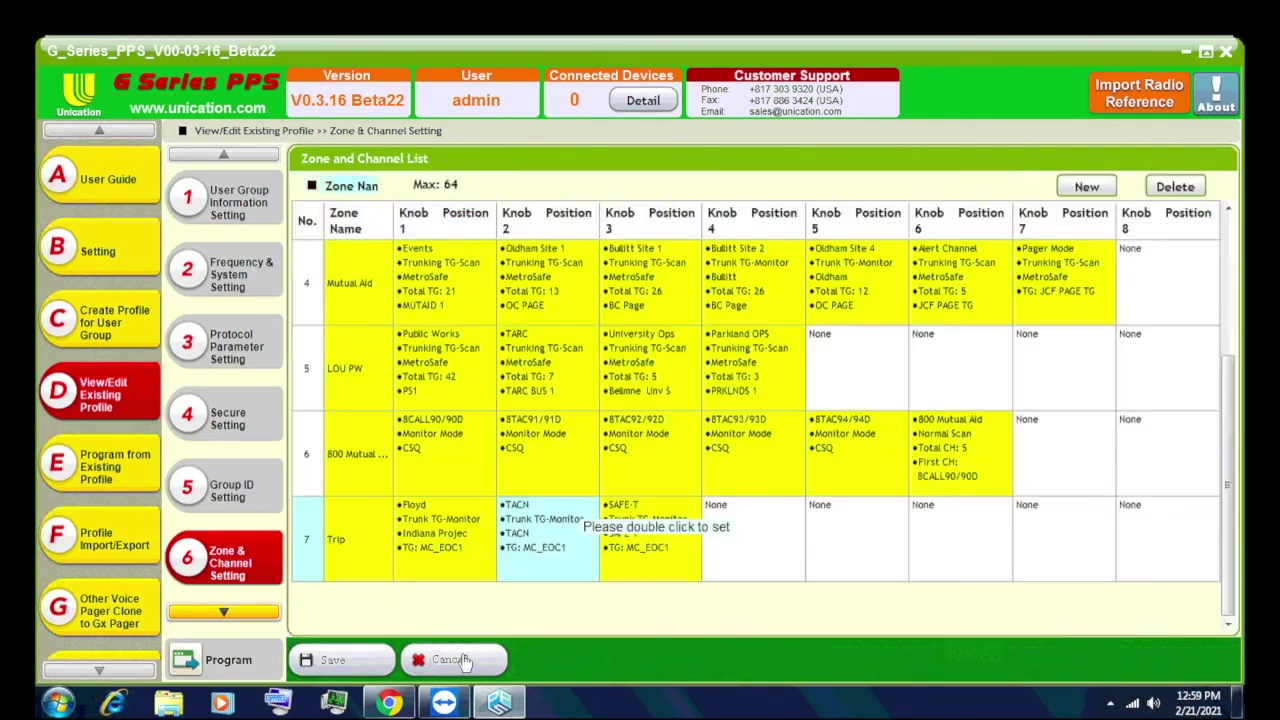
{"action": "left_click", "coordinate": [458, 660]}
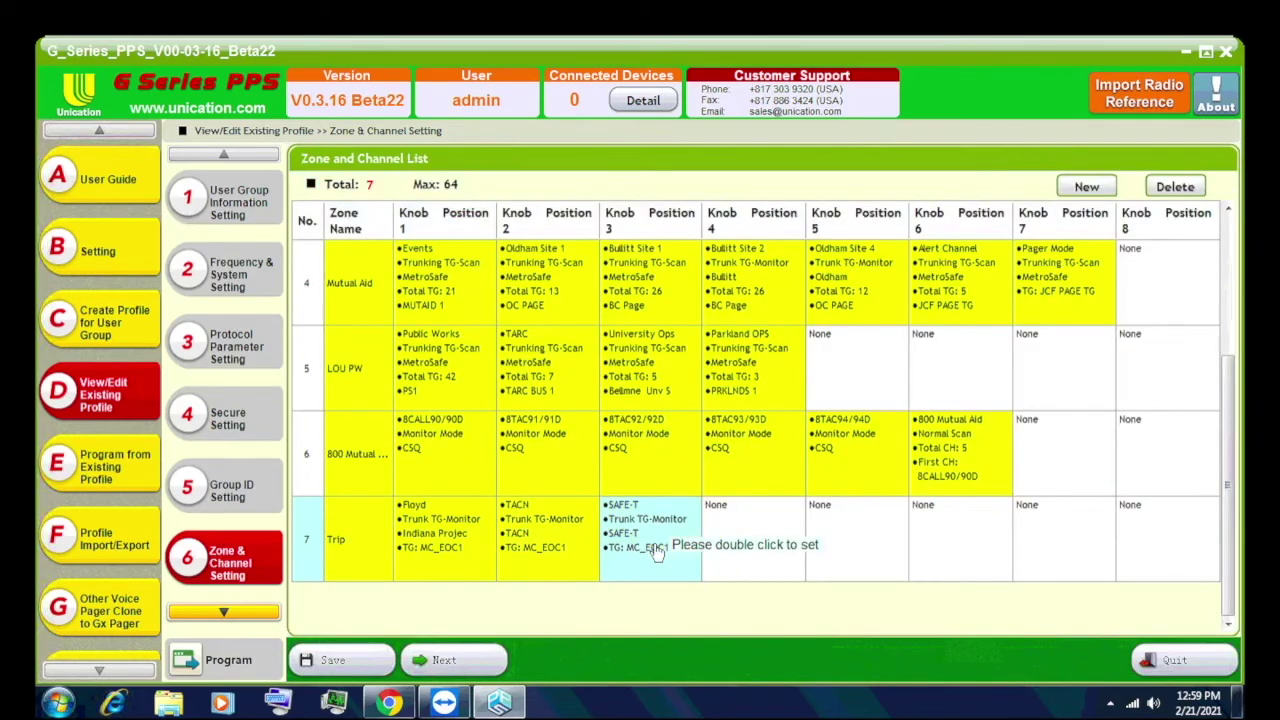
Check the SAFE-T knob's trunking system in the Trip zone and view the profile's group list.
{"action": "double_click", "coordinate": [655, 289]}
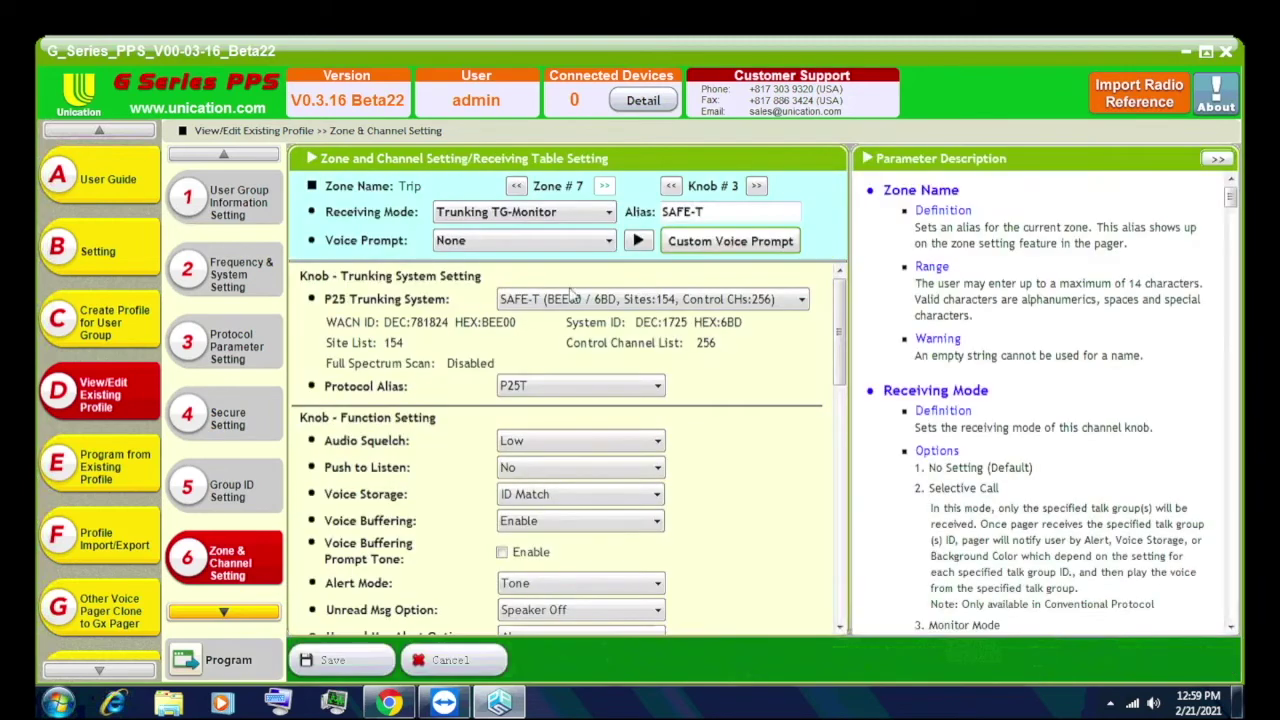
{"action": "left_click", "coordinate": [243, 500]}
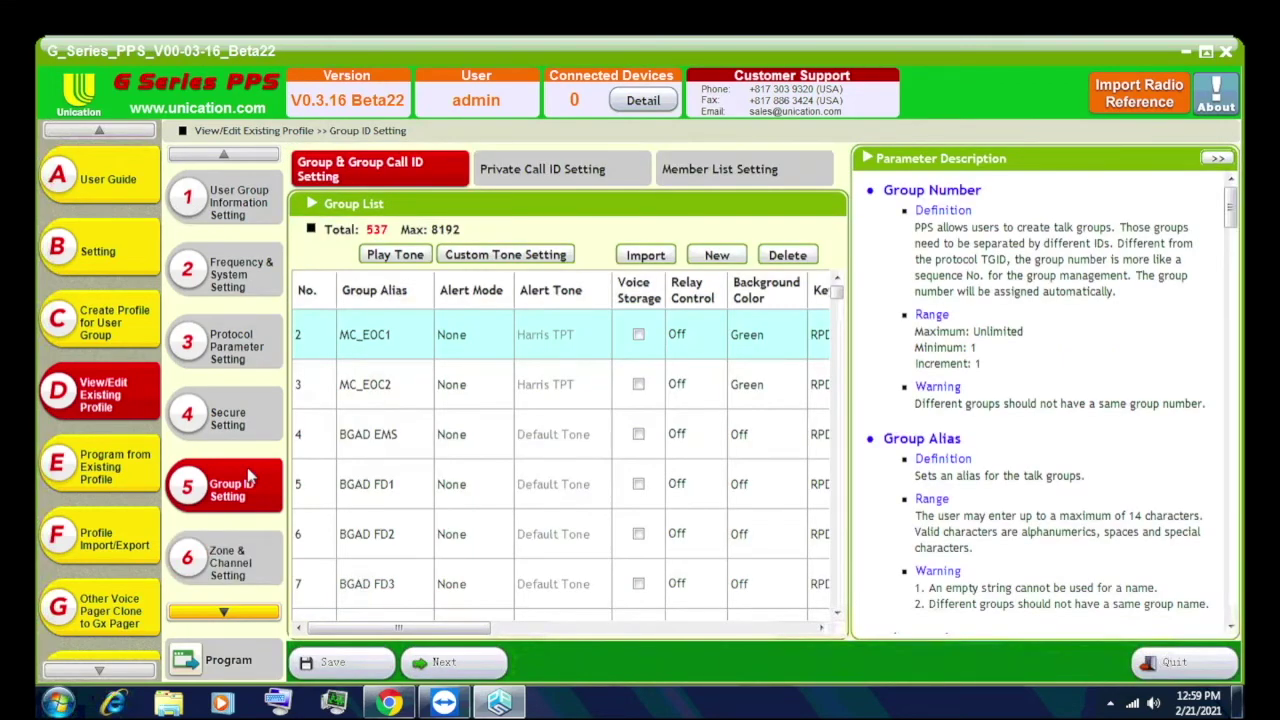
Examine the control channel list and the site list of the TACN P25 trunking system, closing both without saving.
{"action": "left_click", "coordinate": [235, 277]}
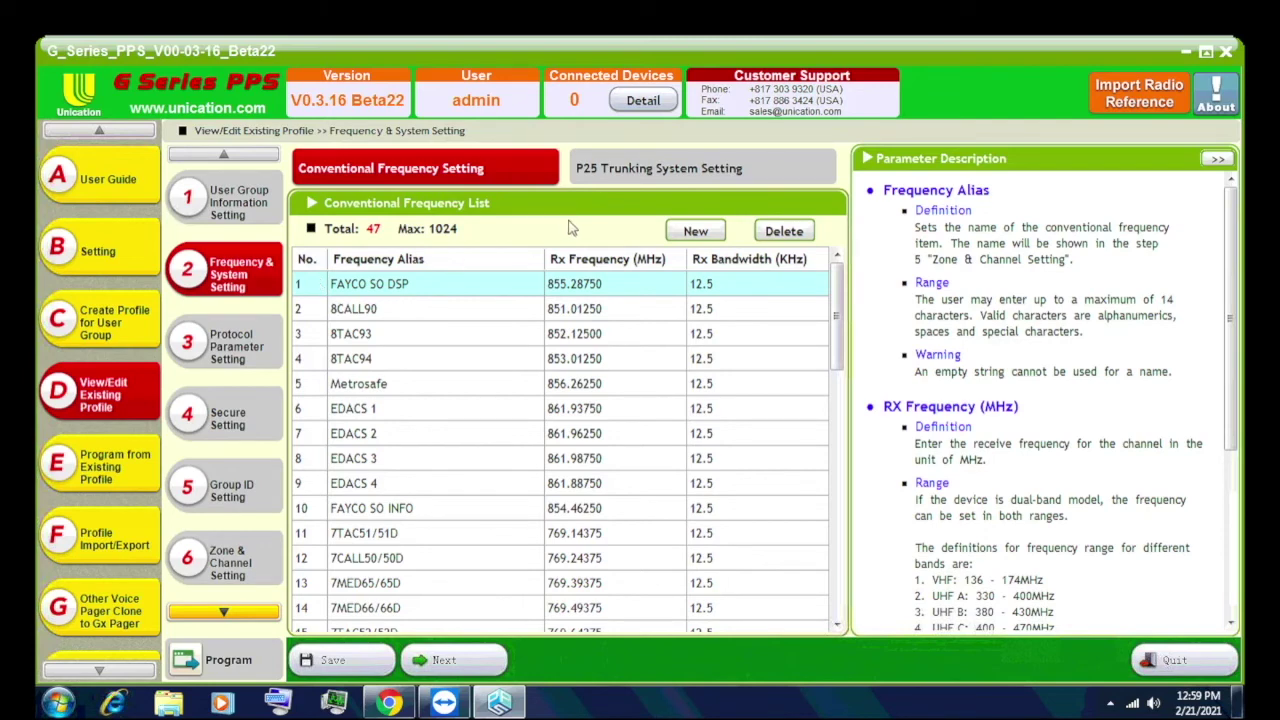
{"action": "left_click", "coordinate": [638, 172]}
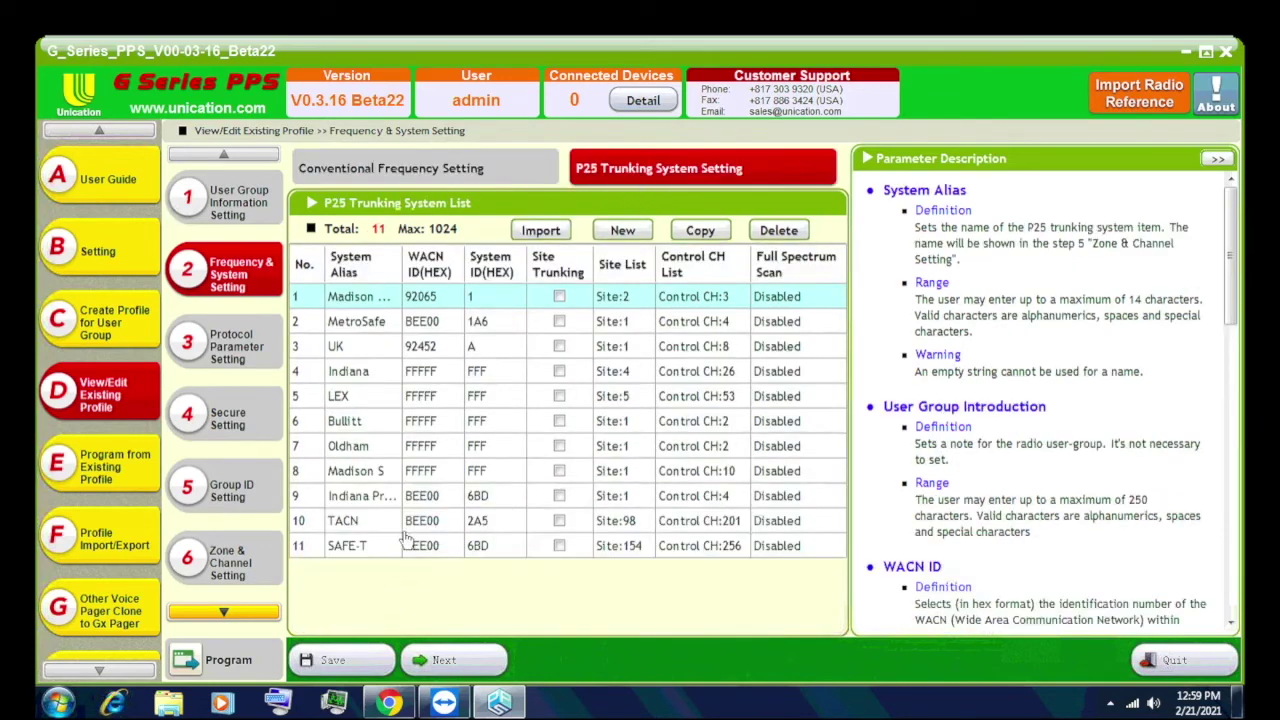
{"action": "left_click", "coordinate": [713, 528]}
{"action": "double_click", "coordinate": [713, 528]}
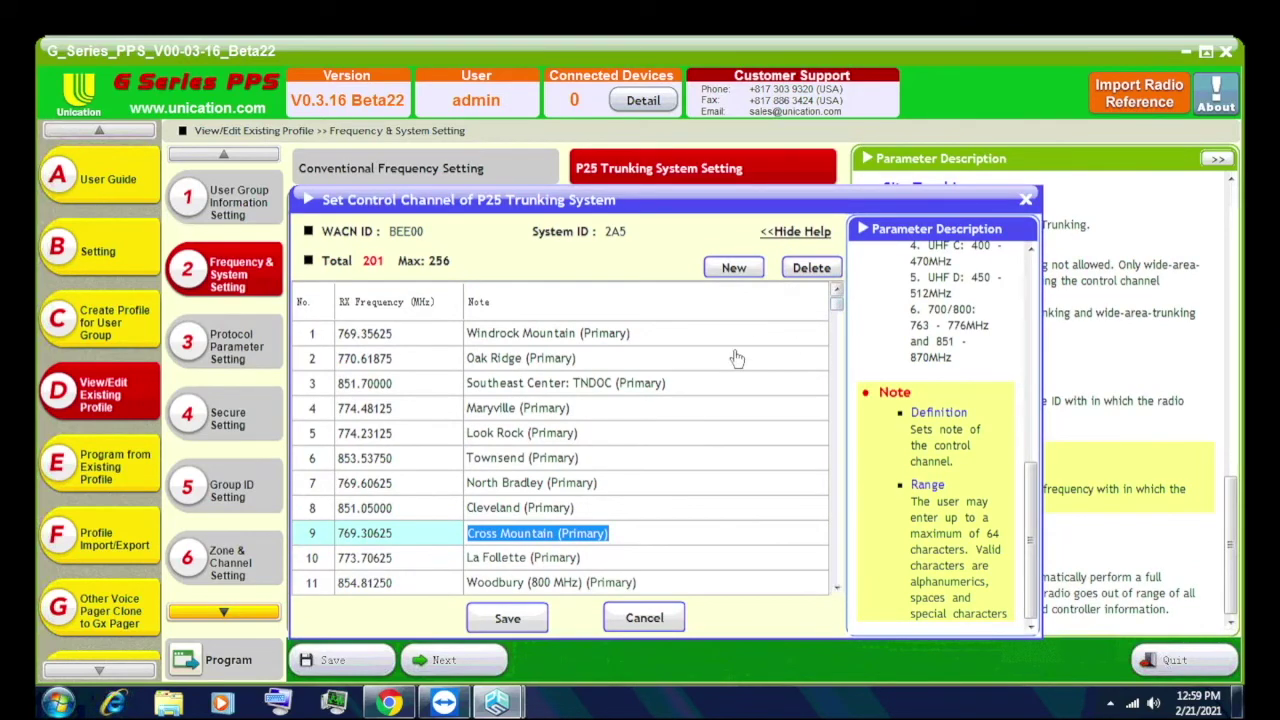
{"action": "left_click", "coordinate": [644, 617]}
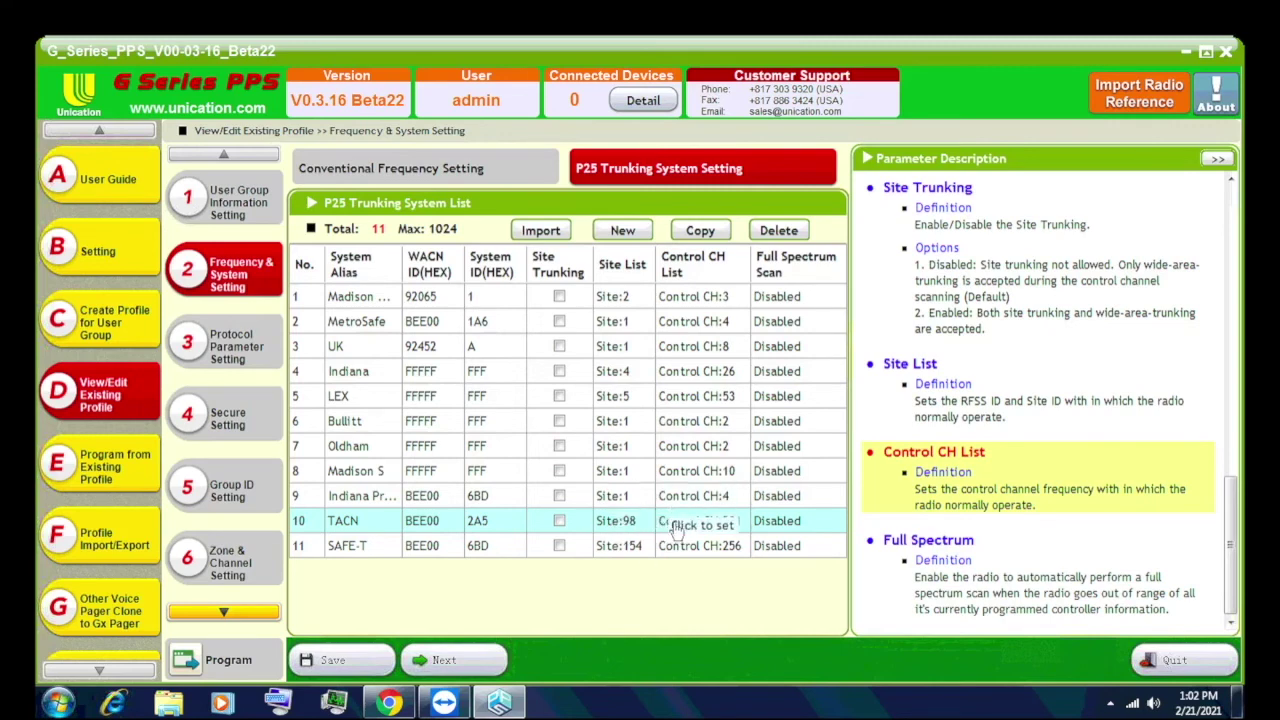
{"action": "double_click", "coordinate": [612, 522]}
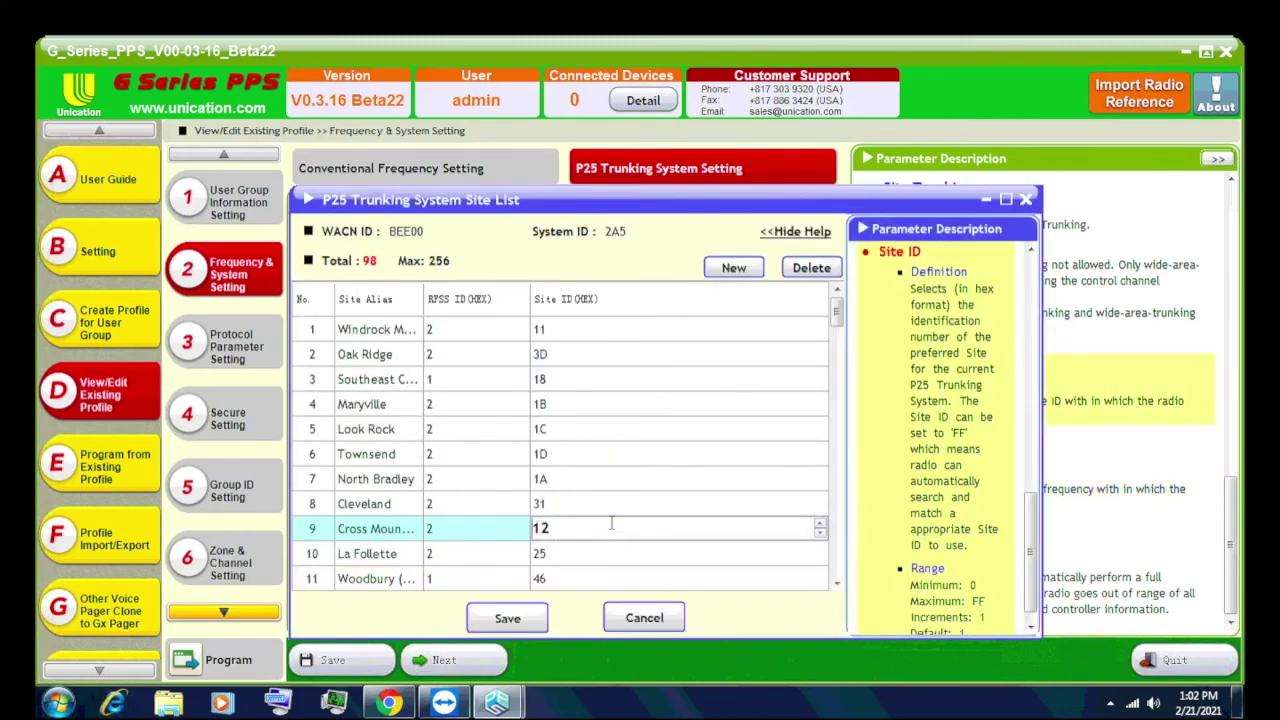
{"action": "left_click", "coordinate": [1025, 201]}
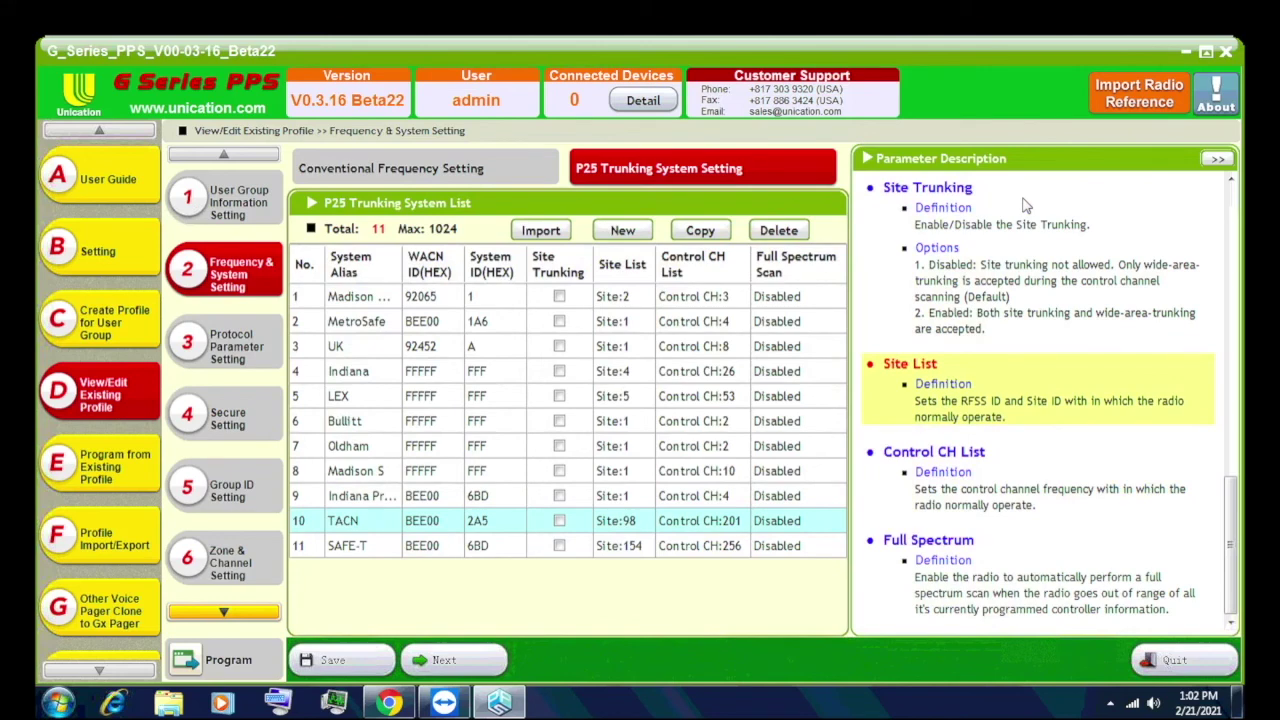